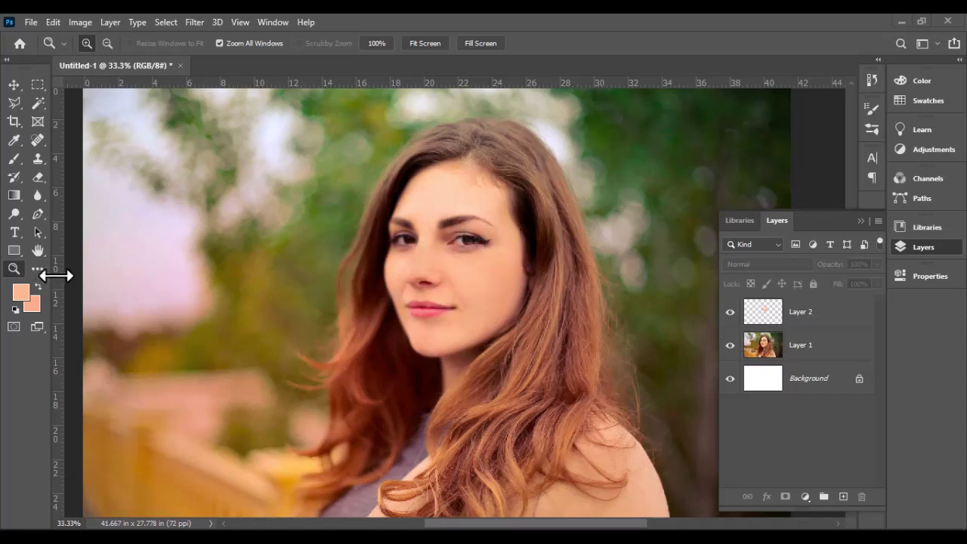
Compare the retouched cheek with the original freckles by hiding and showing the retouch layer
left_click(462, 281)
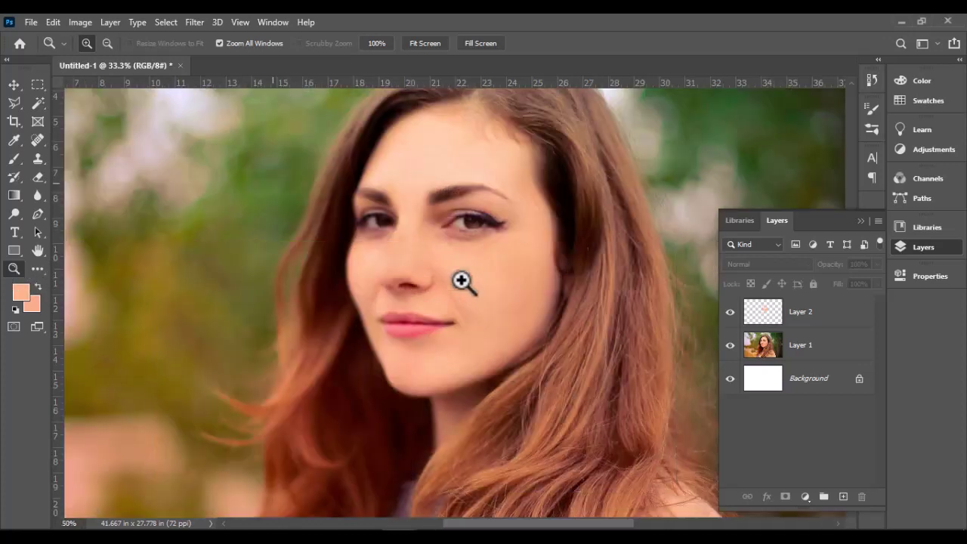
left_click(731, 312)
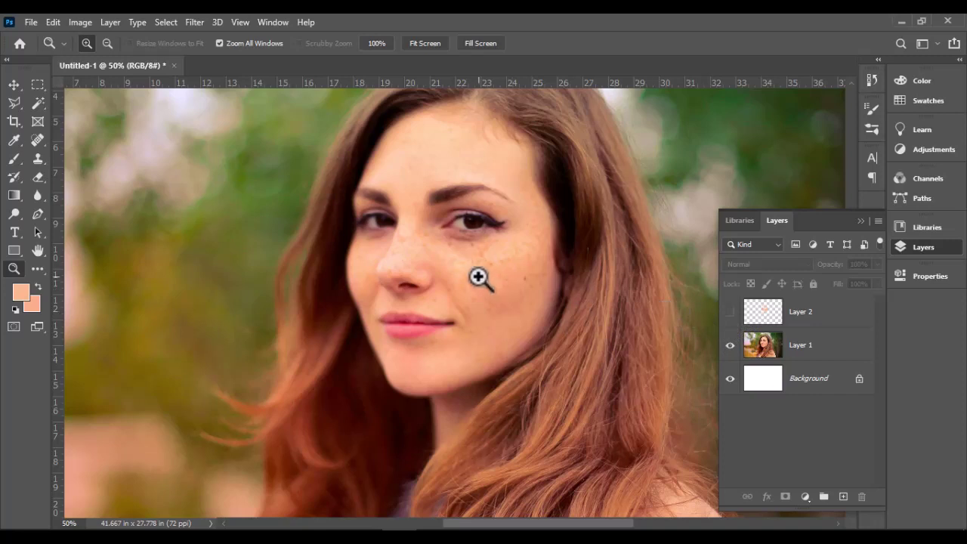
left_click(427, 296)
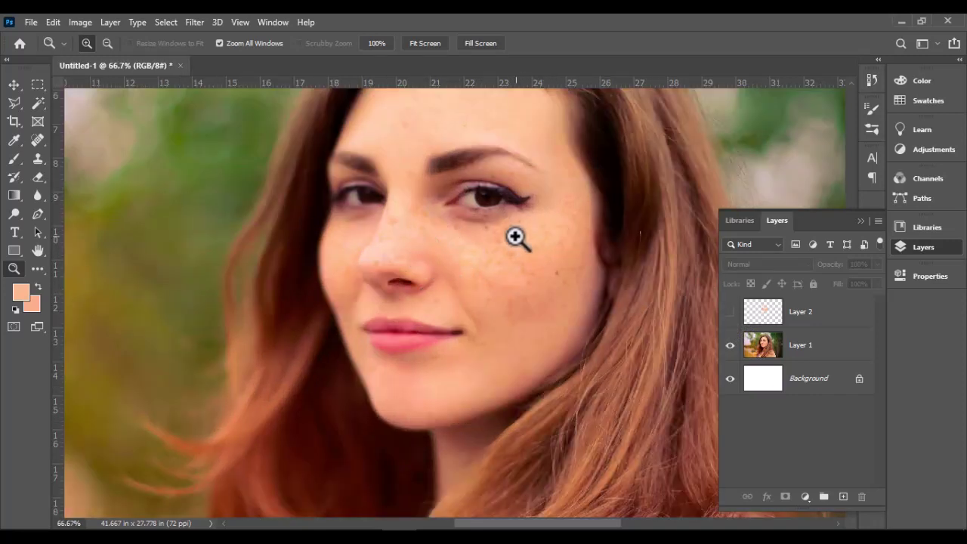
left_click(731, 312)
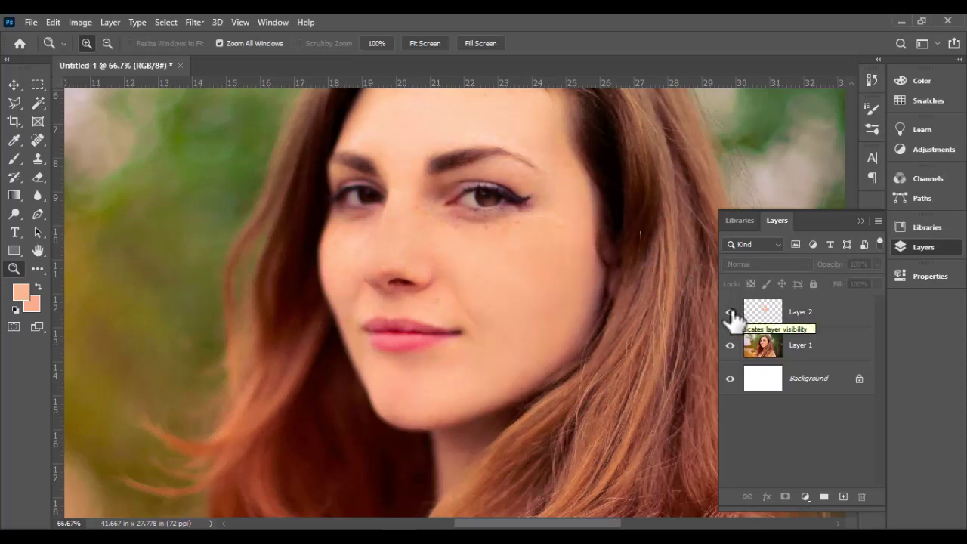
left_click(605, 325, "alt")
left_click(544, 327, "alt")
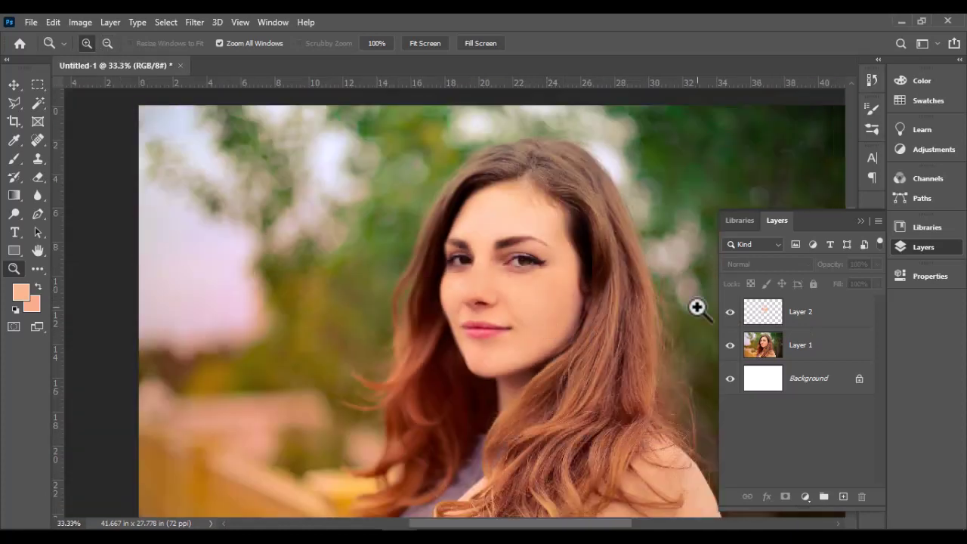
Close the retouched document without saving and paste the portrait into a new clipboard-sized document
left_click(181, 65)
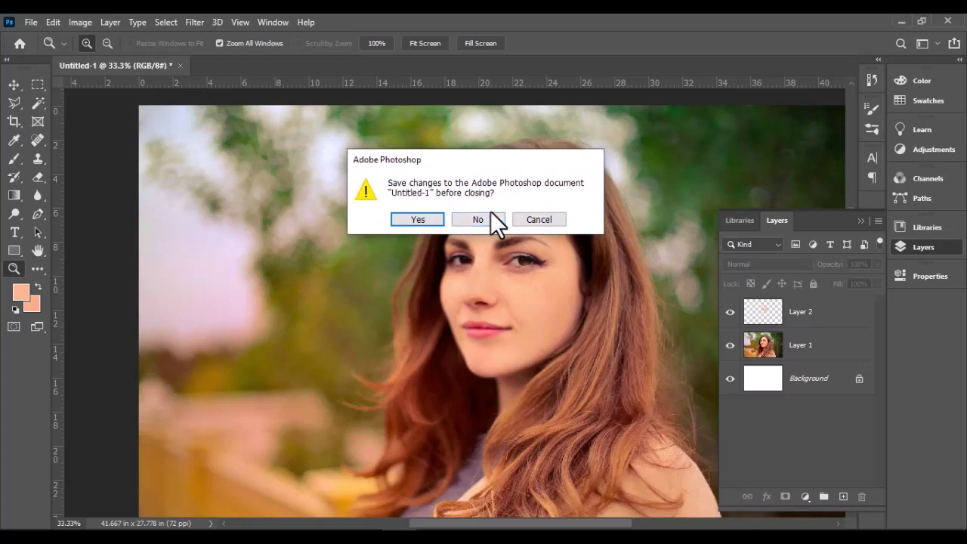
left_click(470, 218)
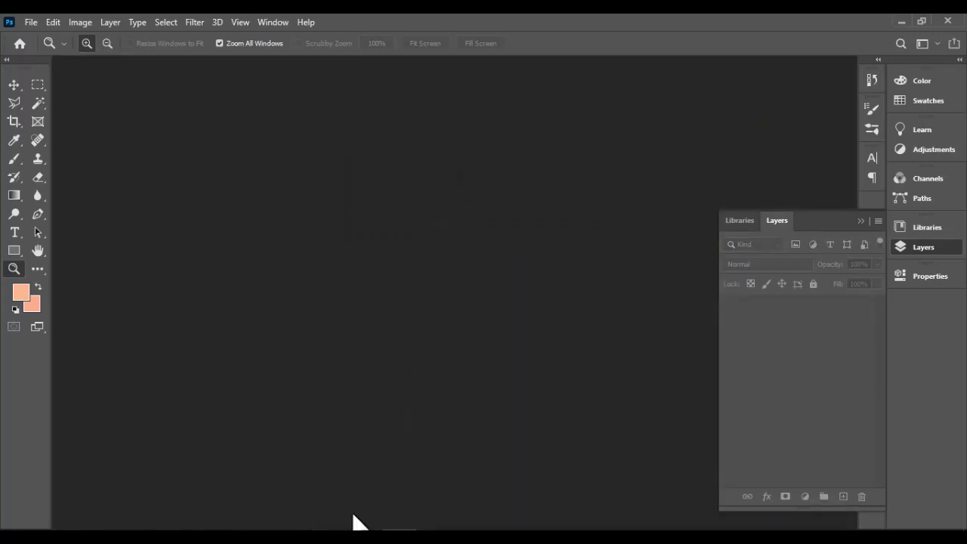
key("ctrl+n")
left_click(748, 499)
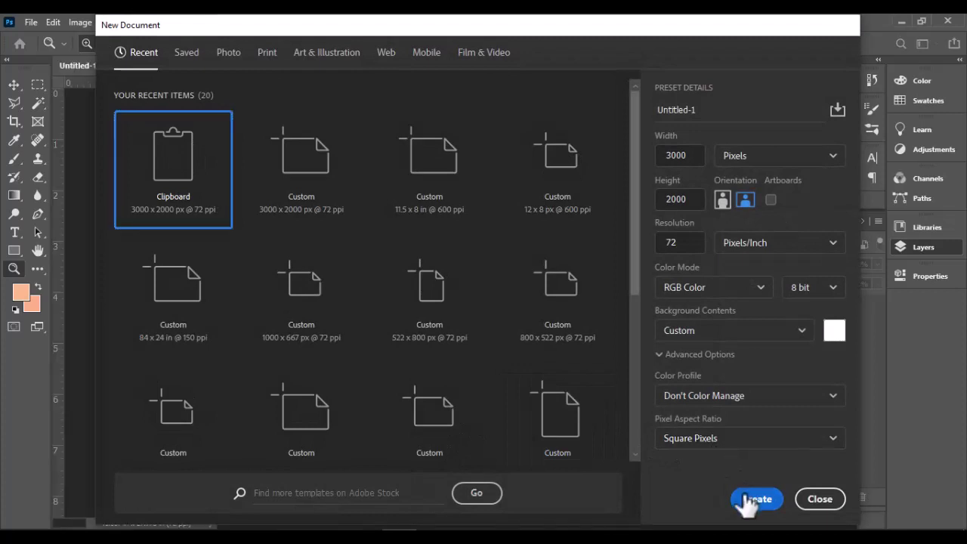
key("ctrl+v")
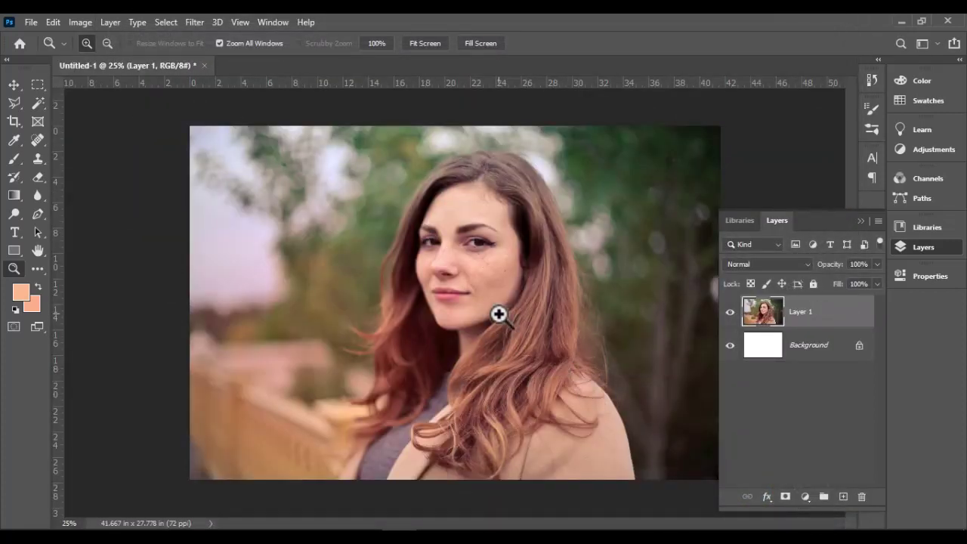
Inspect the freckled cheek at 100% and delete the white Background layer
left_click(503, 244)
left_click(400, 387)
left_click(401, 387)
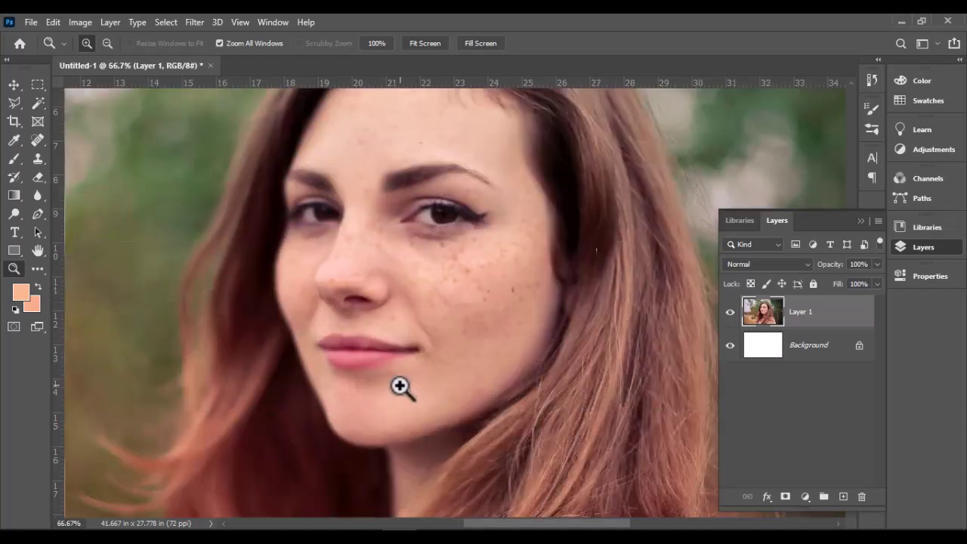
left_click(420, 289)
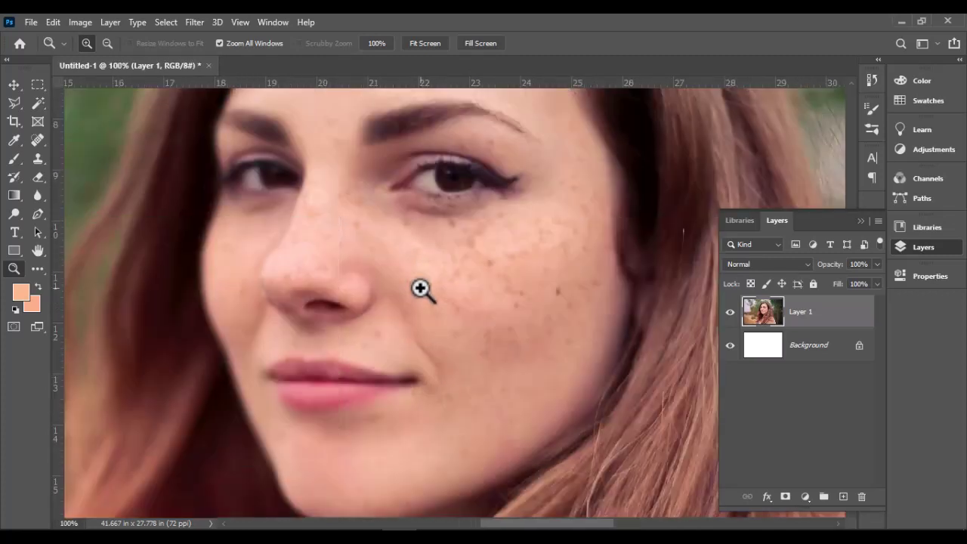
left_click(420, 289, "alt")
left_click(420, 289)
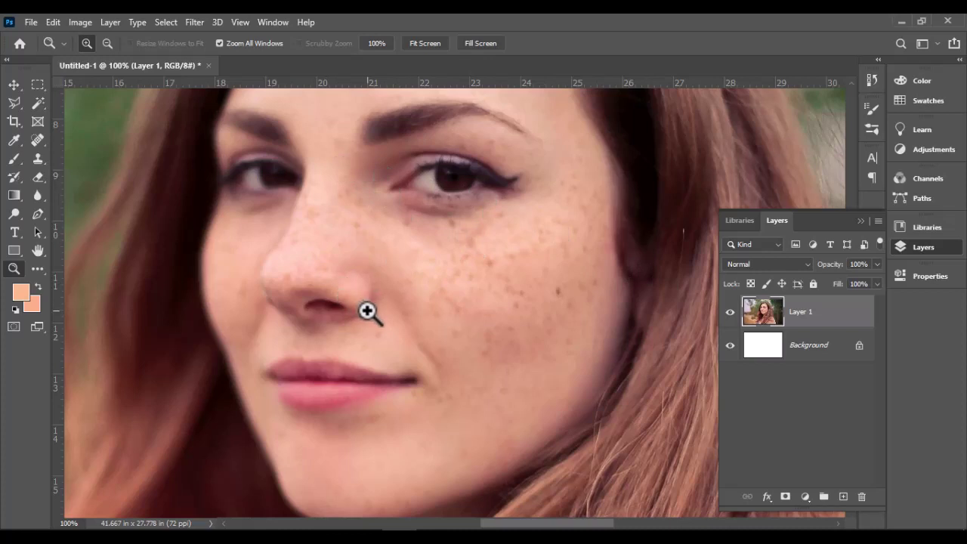
left_click(853, 345)
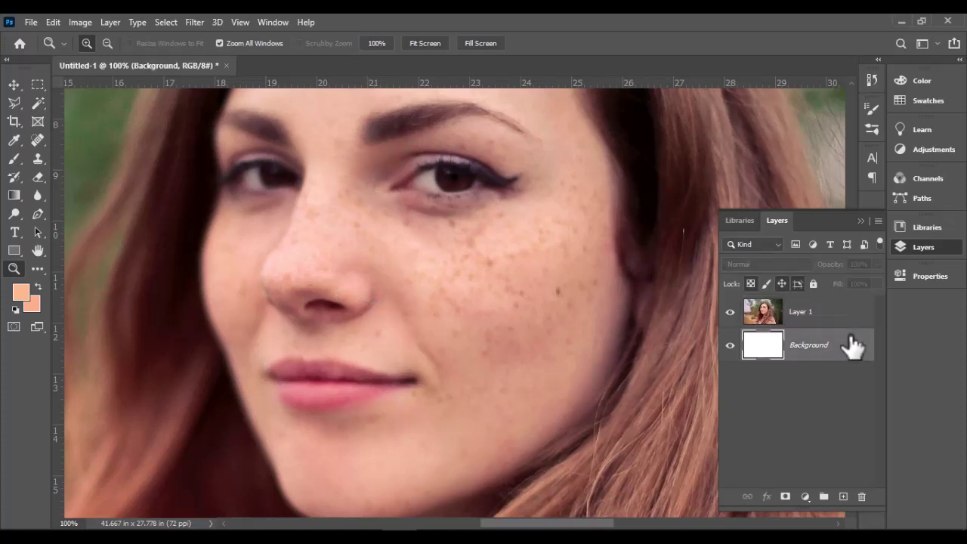
key("Delete")
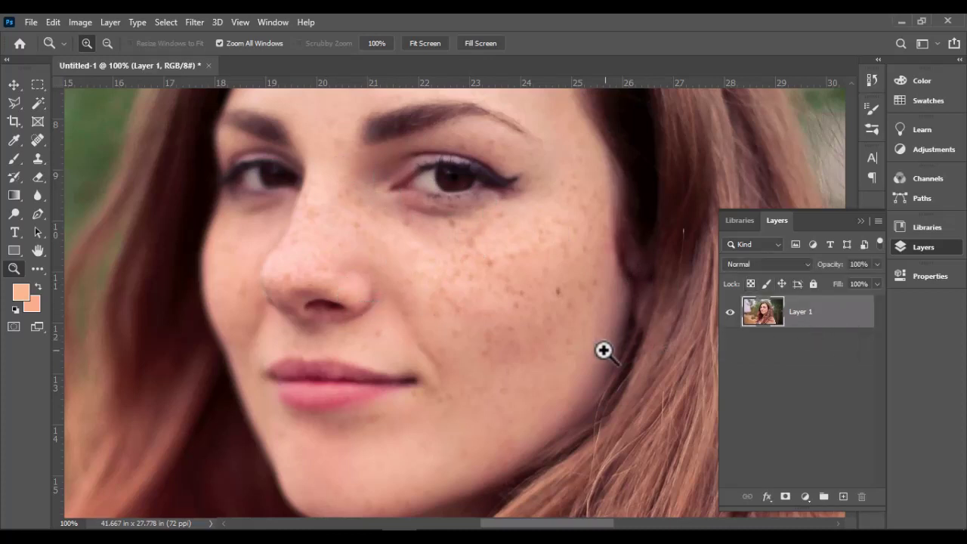
left_click(390, 309, "alt")
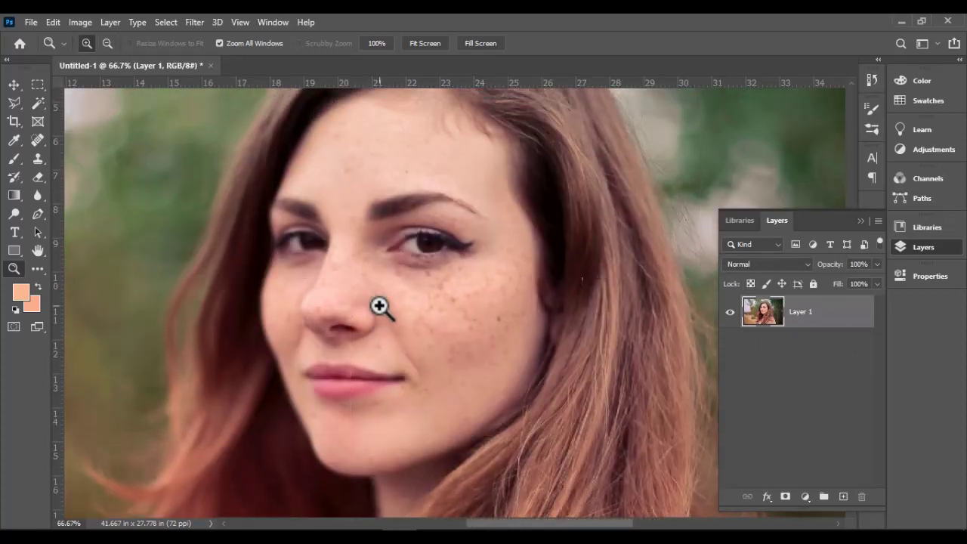
Open the Camera Raw filter on the portrait with the preview zoomed to 100% near the eye
left_click(13, 85)
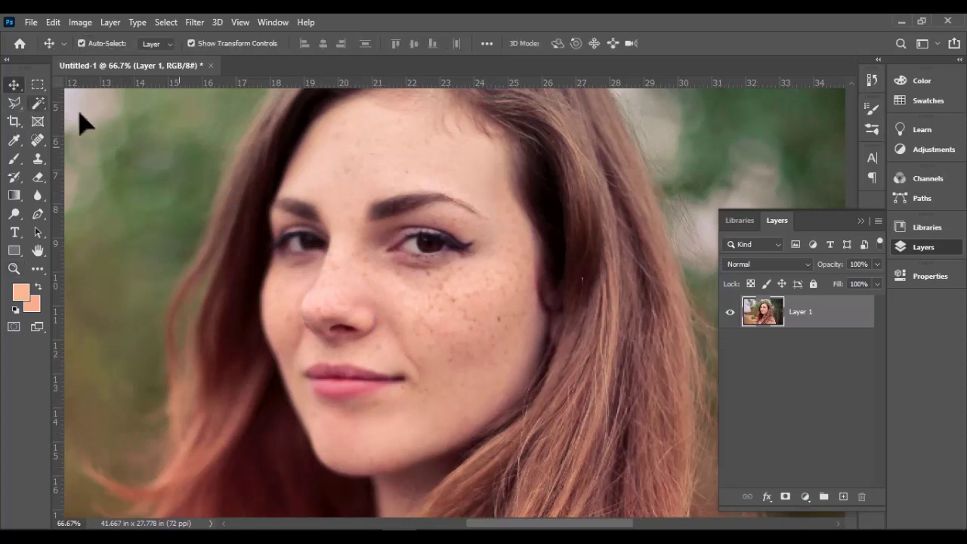
key("ctrl")
left_click(195, 21)
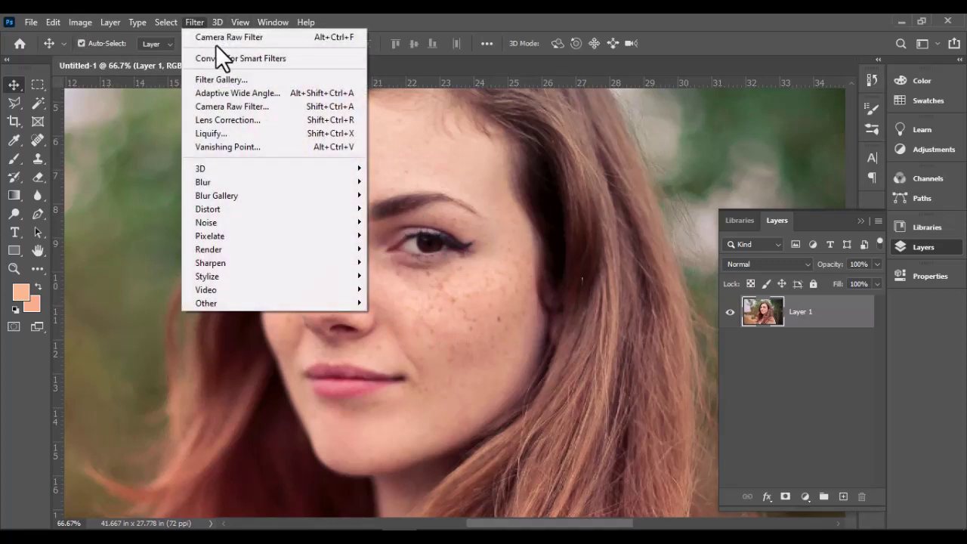
left_click(267, 108)
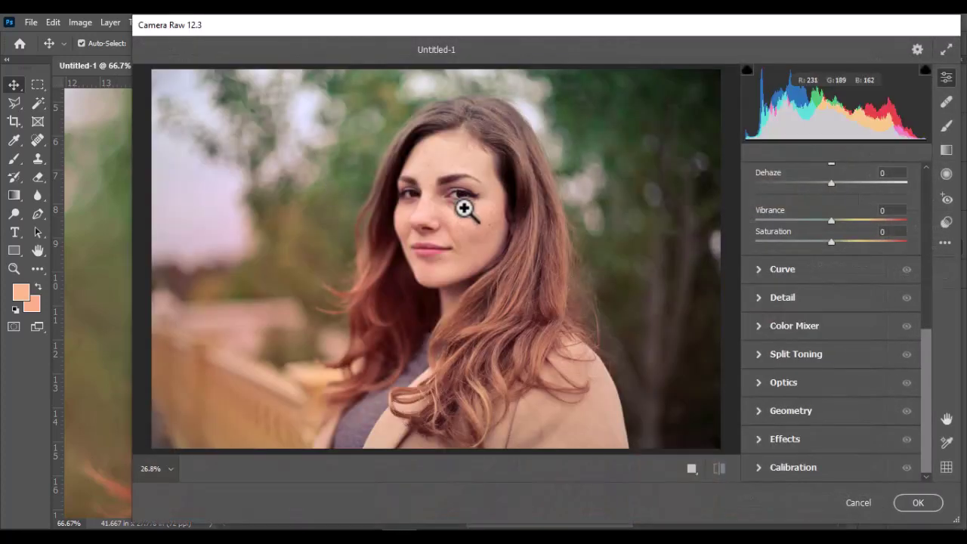
left_click(434, 215)
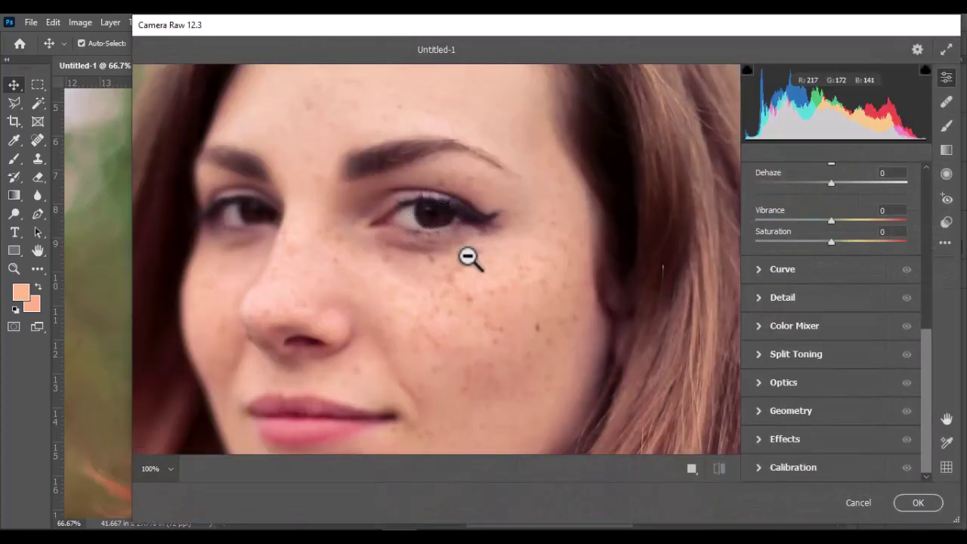
scroll(787, 243, "up", 1)
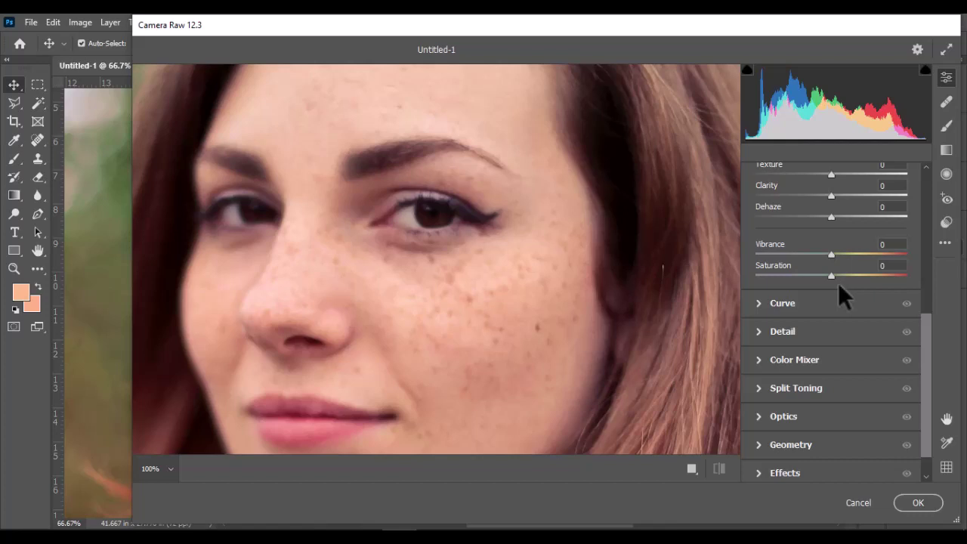
Set Saturation to +21 and Dehaze to +23 in the Basic panel
left_click_drag(832, 276, 849, 273)
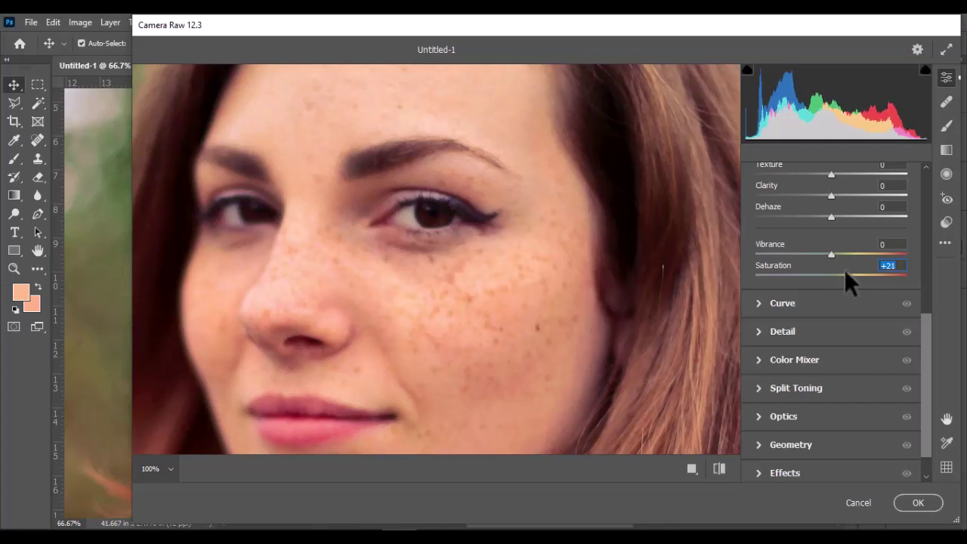
scroll(843, 269, "up", 1)
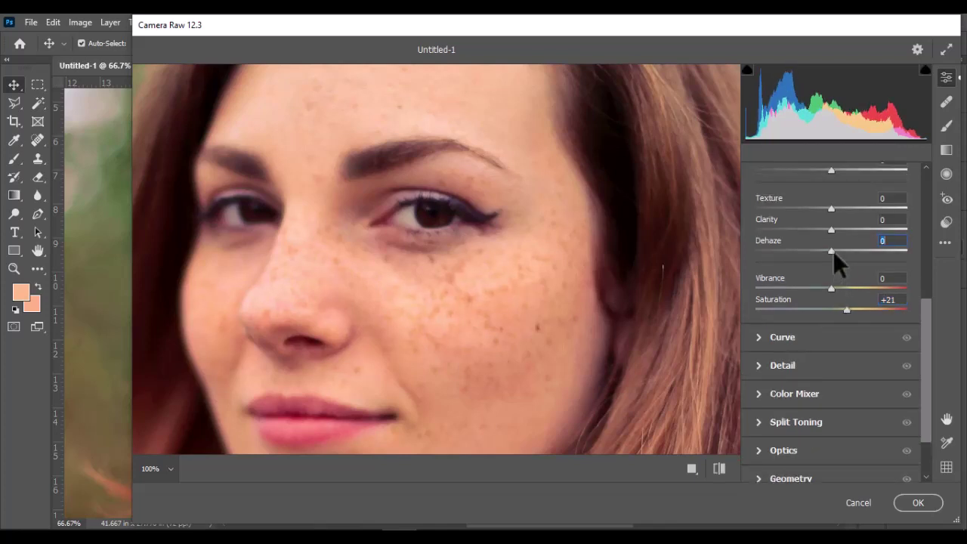
left_click_drag(834, 251, 849, 251)
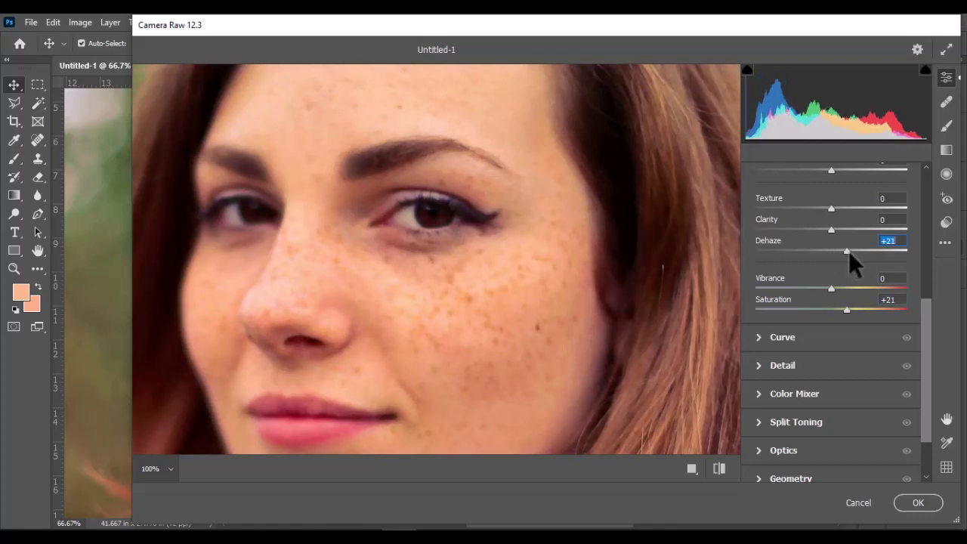
left_click_drag(849, 251, 851, 250)
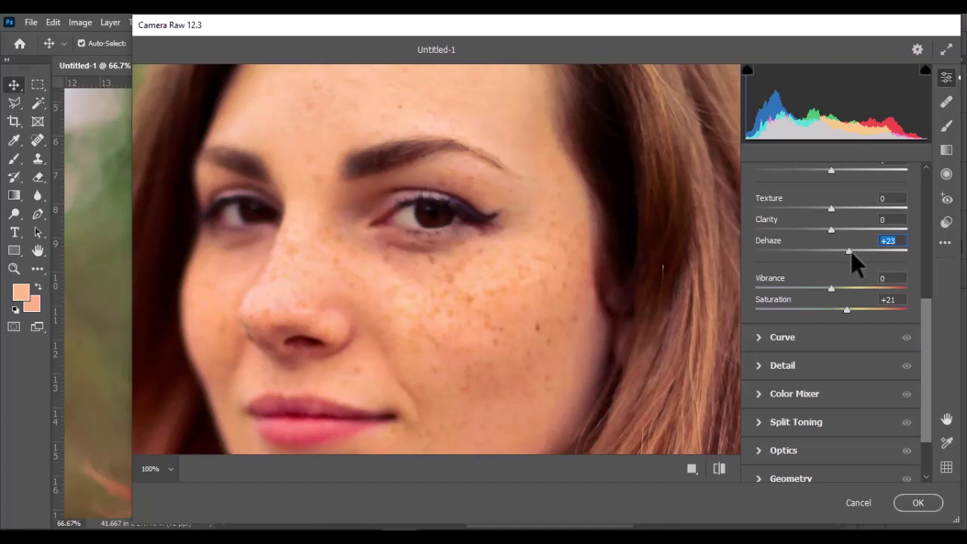
scroll(851, 251, "up", 1)
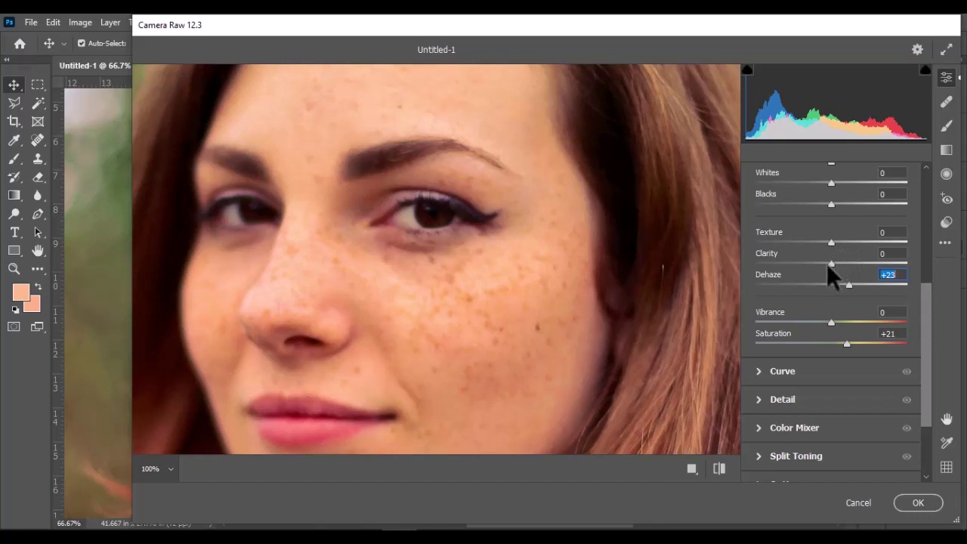
Set Texture to -100 and Clarity to +91, then apply Camera Raw with OK
mouse_move(829, 264)
left_mouse_down()
mouse_move(763, 270)
mouse_move(845, 261)
left_mouse_up()
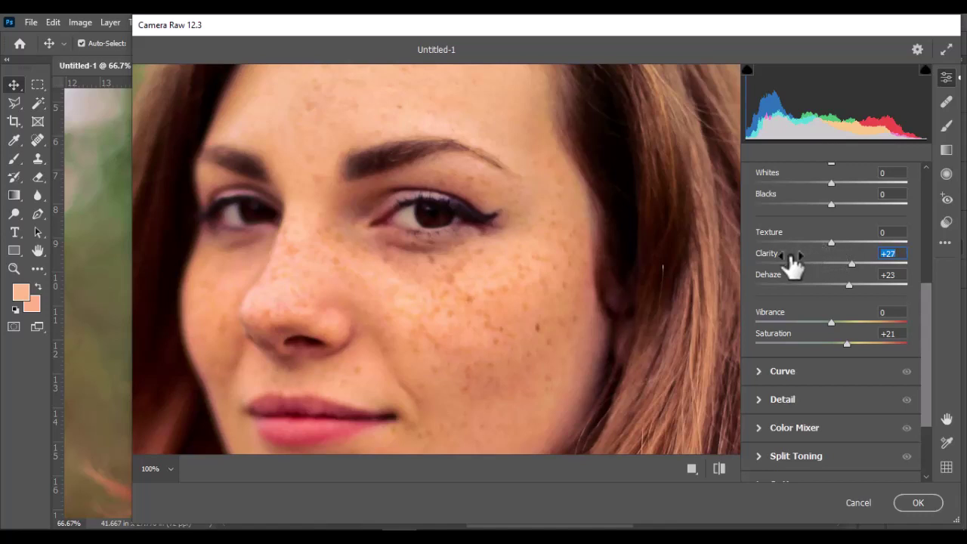
left_click_drag(829, 241, 755, 250)
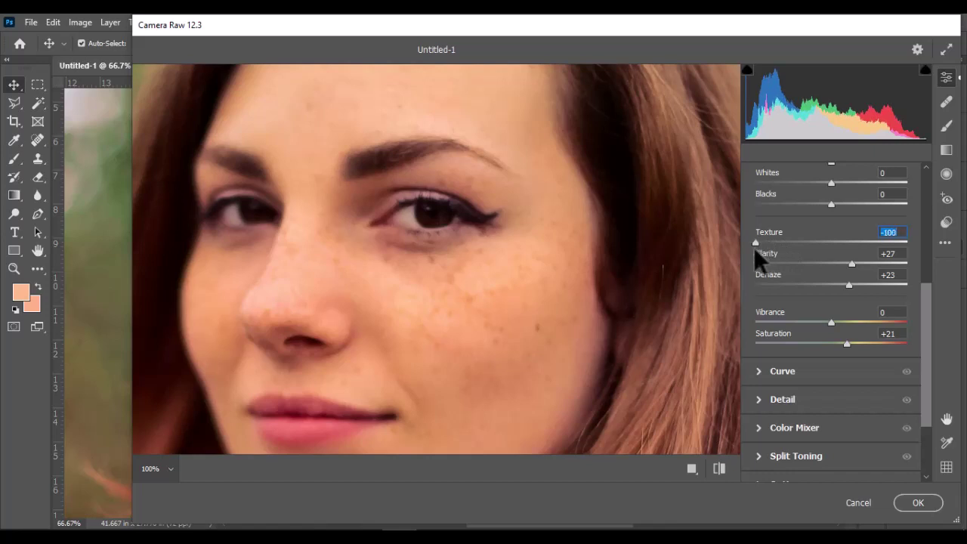
mouse_move(855, 262)
left_mouse_down()
mouse_move(887, 261)
mouse_move(889, 273)
mouse_move(900, 262)
left_mouse_up()
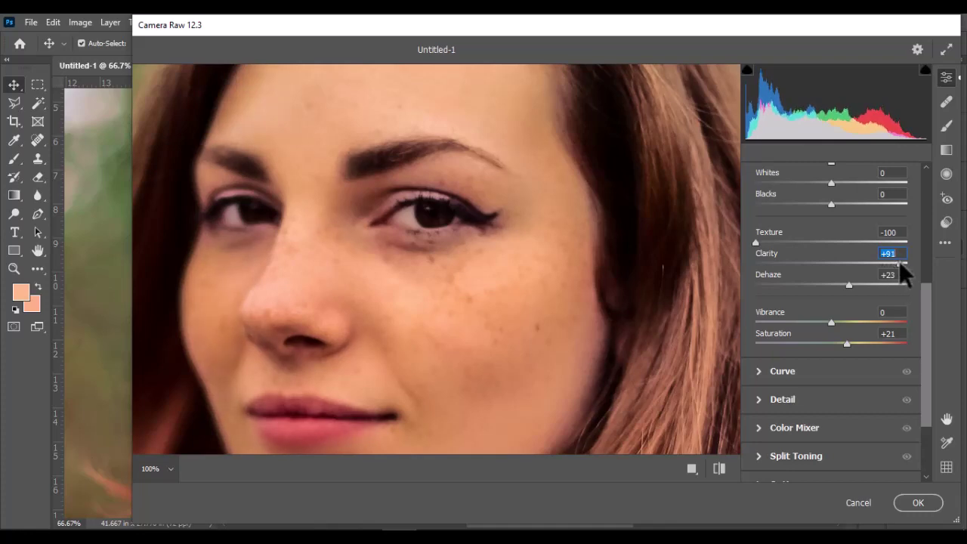
left_click(918, 505)
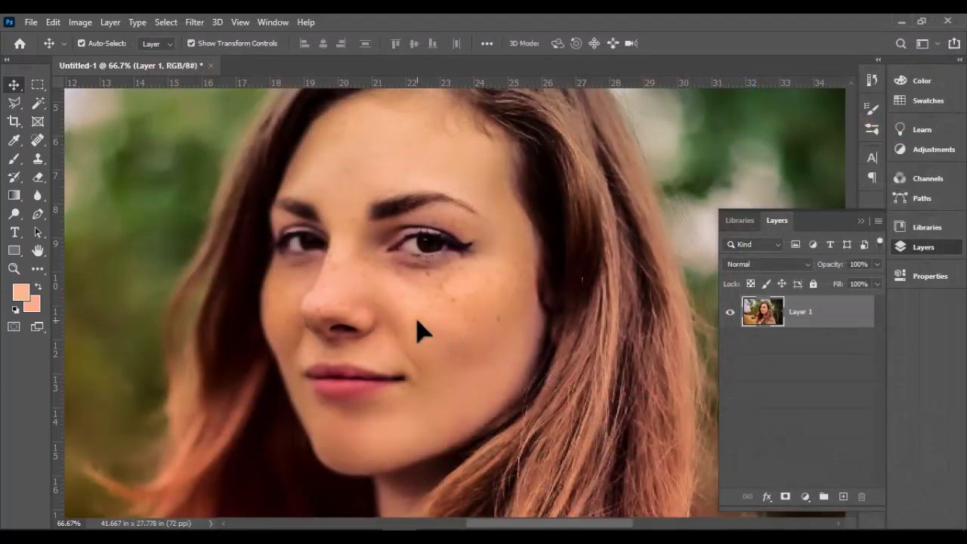
Zoom in and out on the freckled cheek, then reopen Camera Raw with Ctrl+Shift+A
left_click(14, 268)
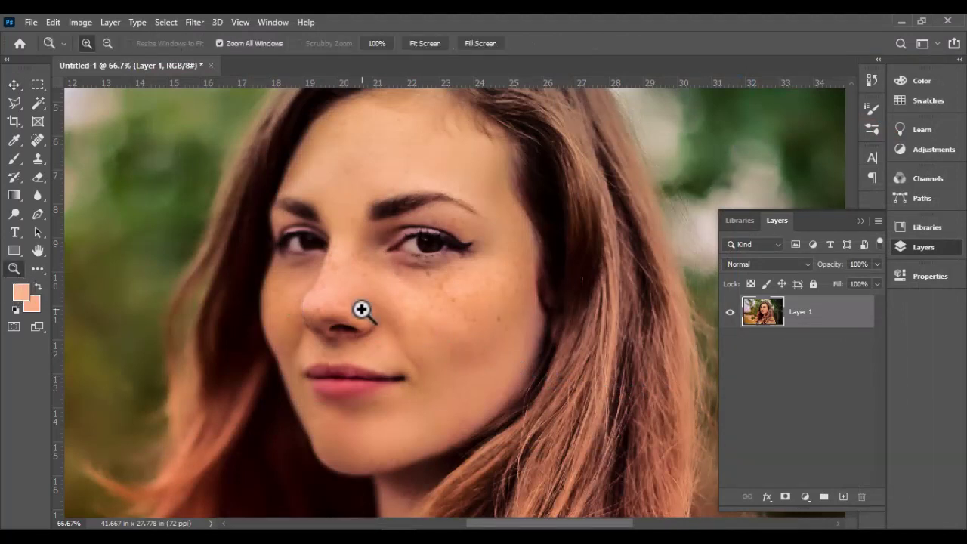
left_click(360, 309)
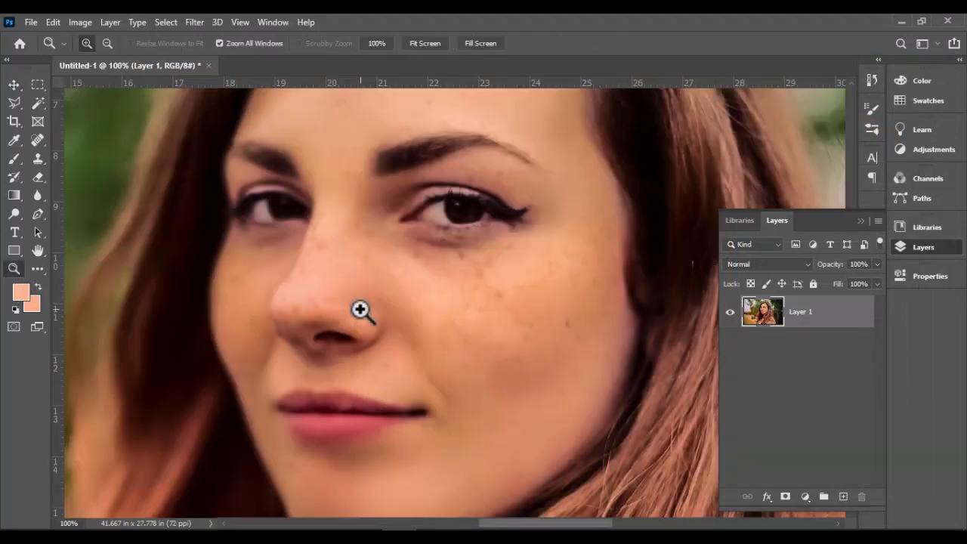
left_click(456, 309)
left_click(456, 308, "alt")
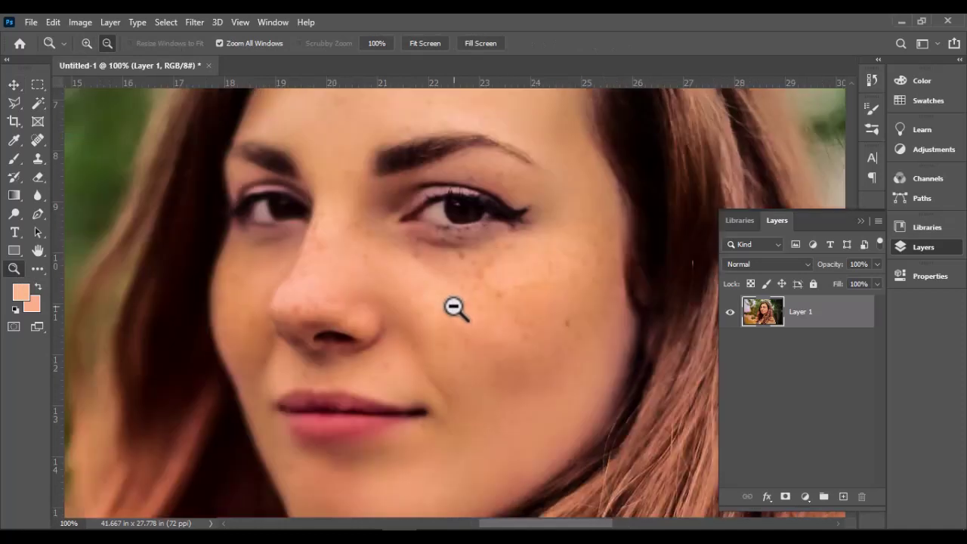
left_click(455, 306, "alt")
left_click(457, 287)
left_click(457, 287)
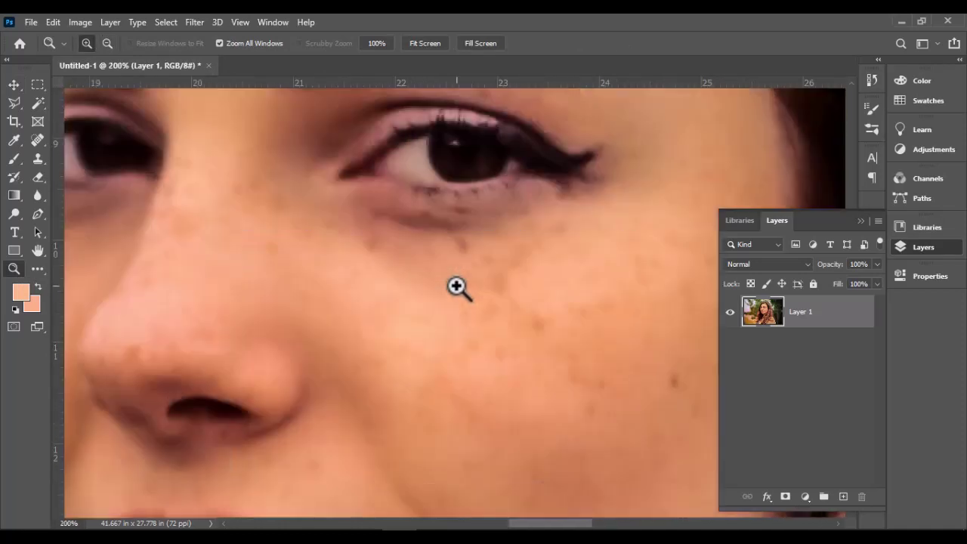
left_click(456, 287, "alt")
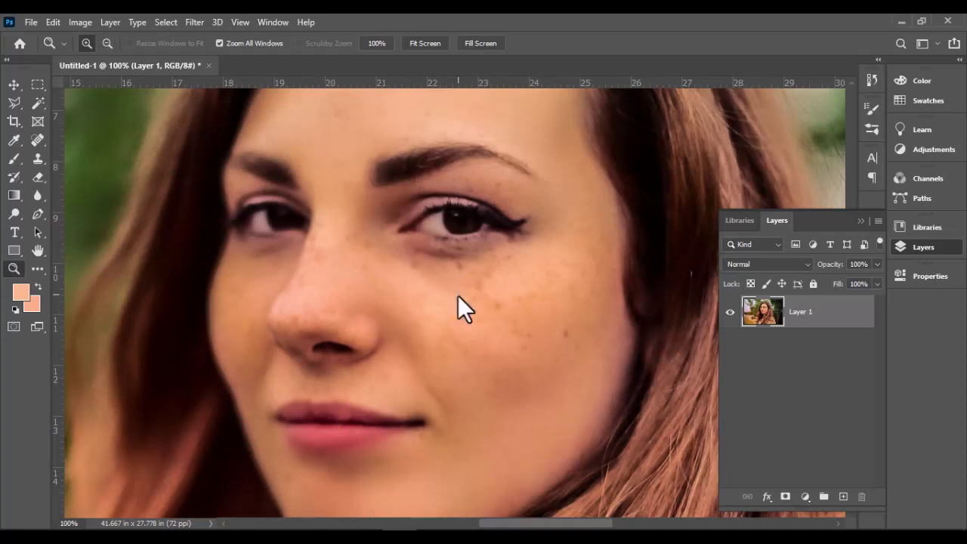
key("ctrl+shift+a")
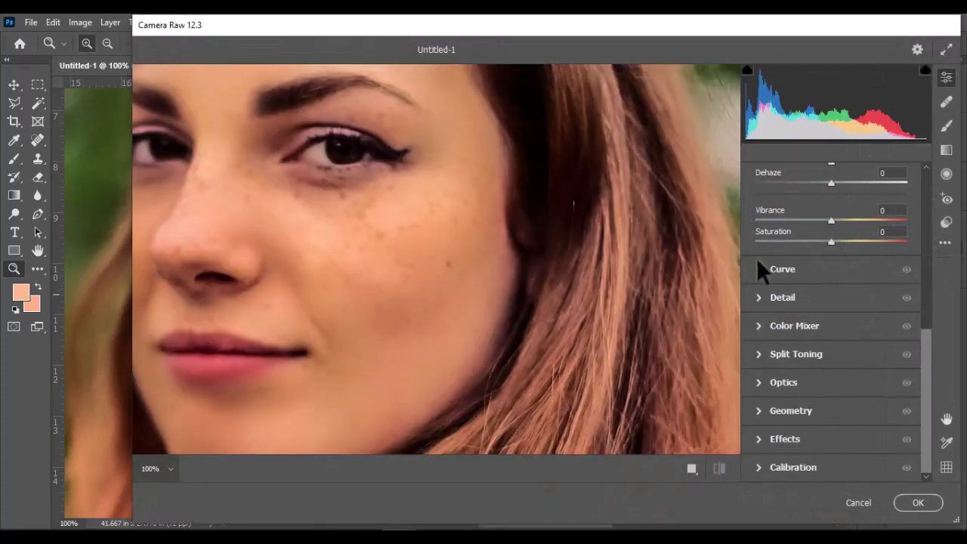
Set Shadows +25, Highlights +19 and Contrast +13 in the Basic panel and apply with OK
scroll(757, 258, "up", 2)
scroll(781, 258, "up", 3)
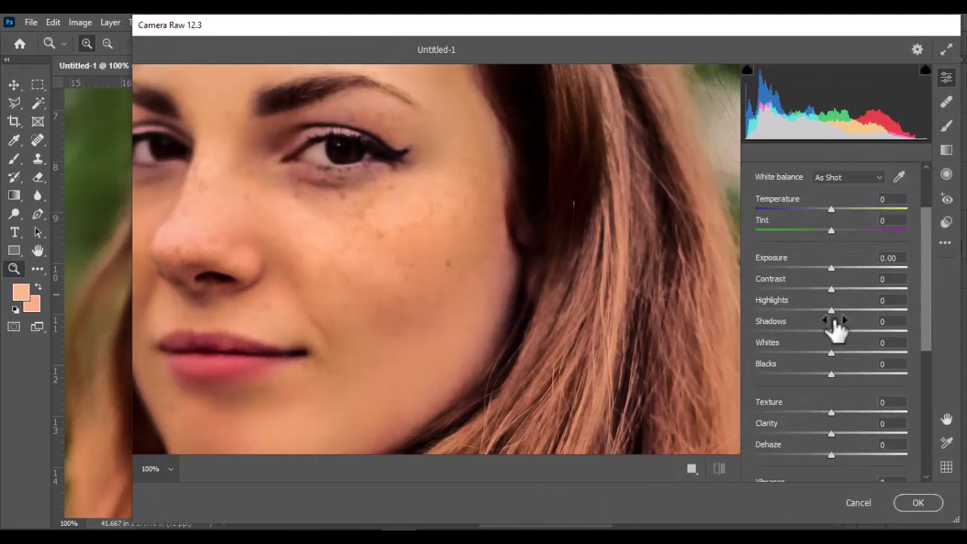
left_click_drag(832, 331, 852, 330)
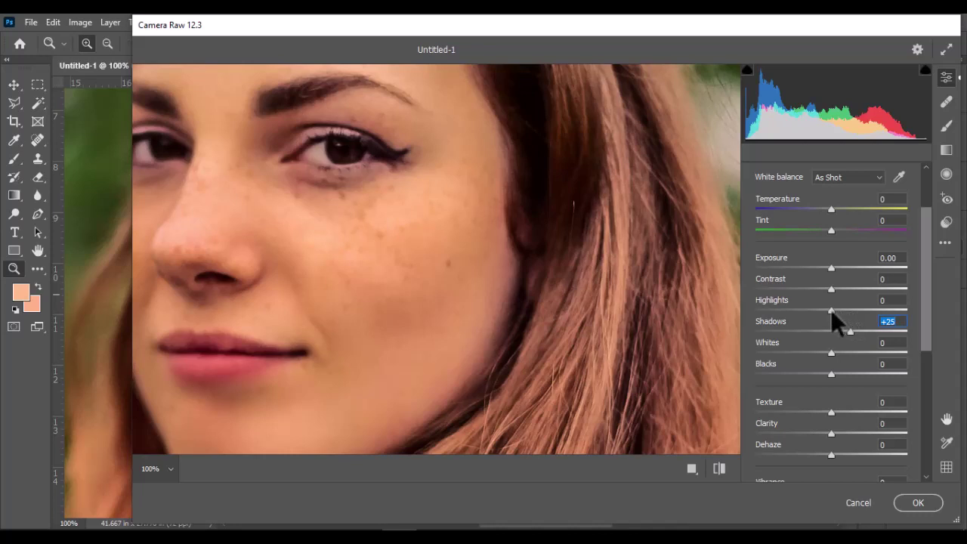
left_click_drag(832, 310, 845, 308)
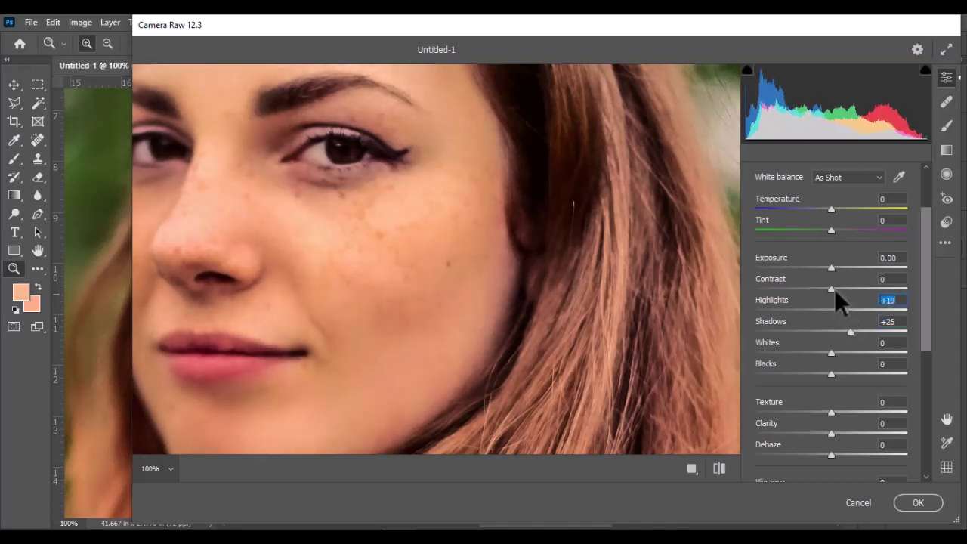
left_click_drag(835, 289, 844, 289)
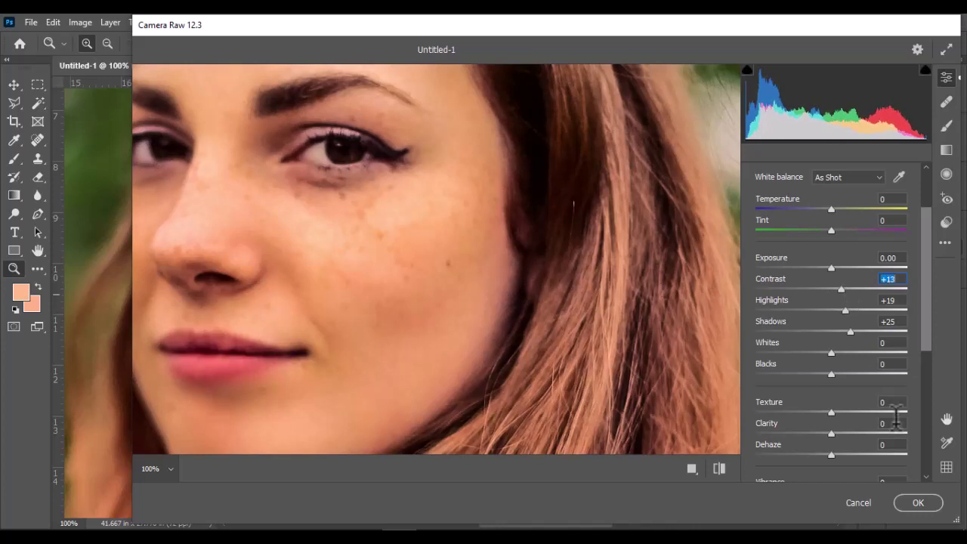
left_click(906, 500)
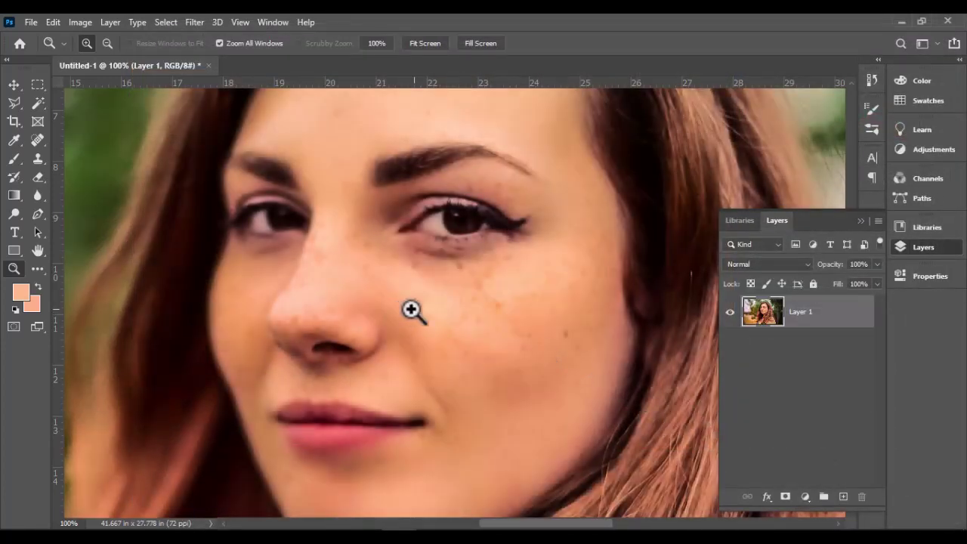
Zoom in to check the cheek freckles, then back out to 100%
left_click(510, 289)
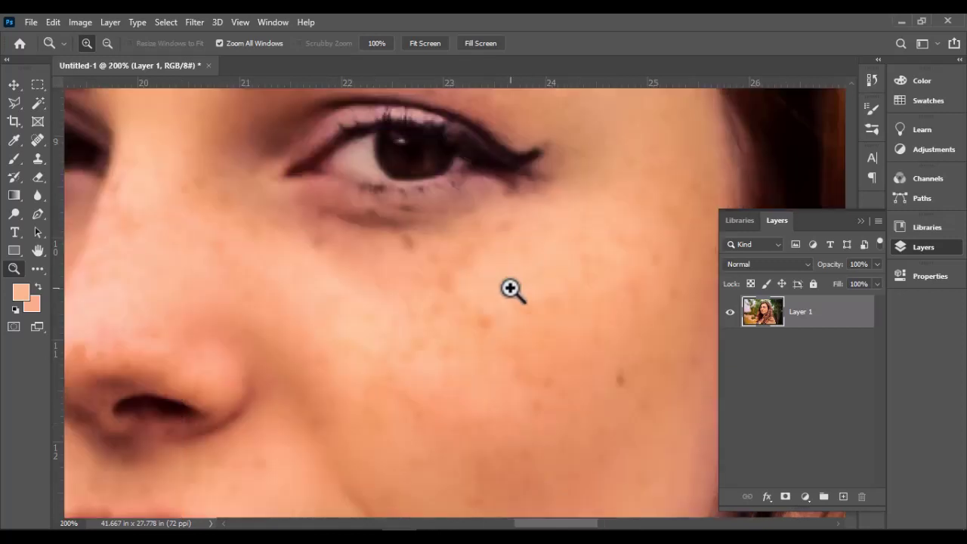
left_click(499, 295, "alt")
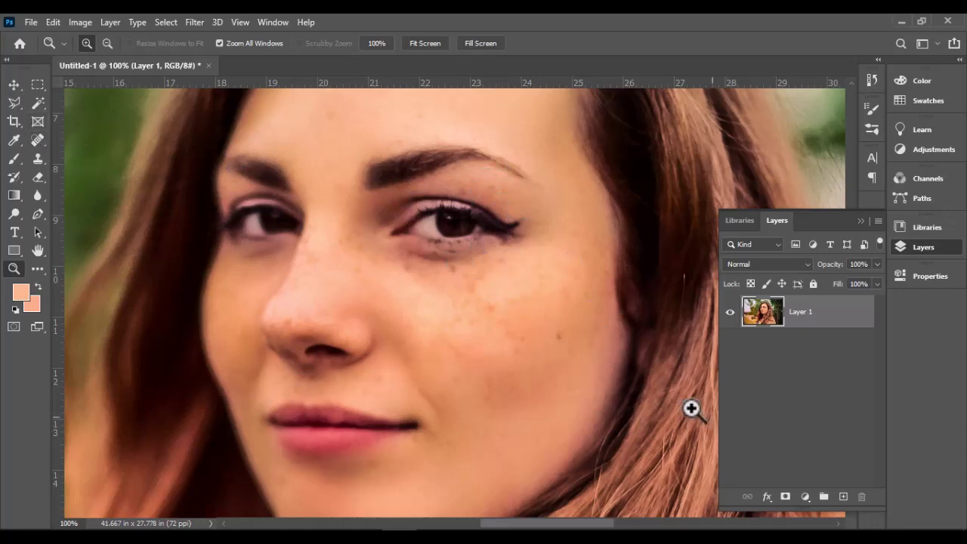
Add Layer 2, set the Brush to 30% opacity, and sample a cheek skin tone
left_click(844, 497)
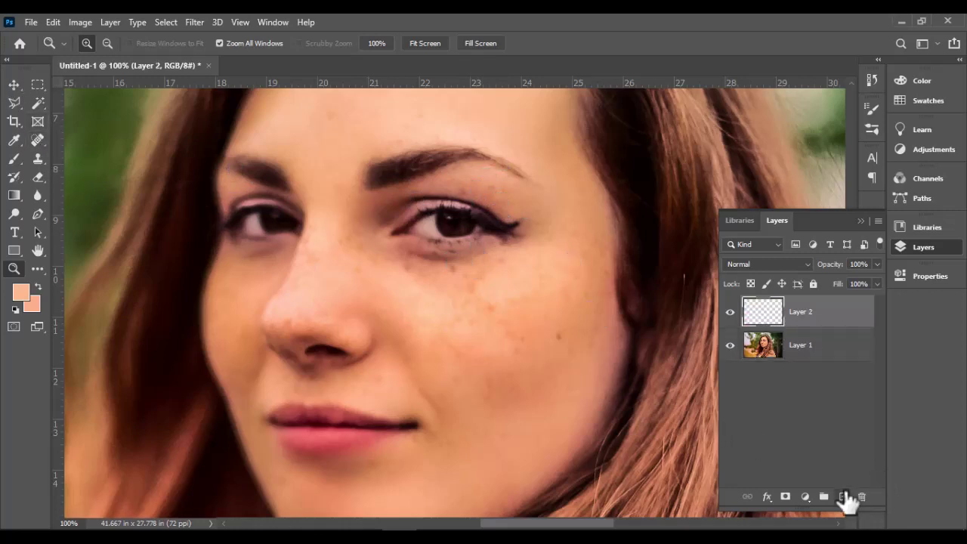
left_click(14, 152)
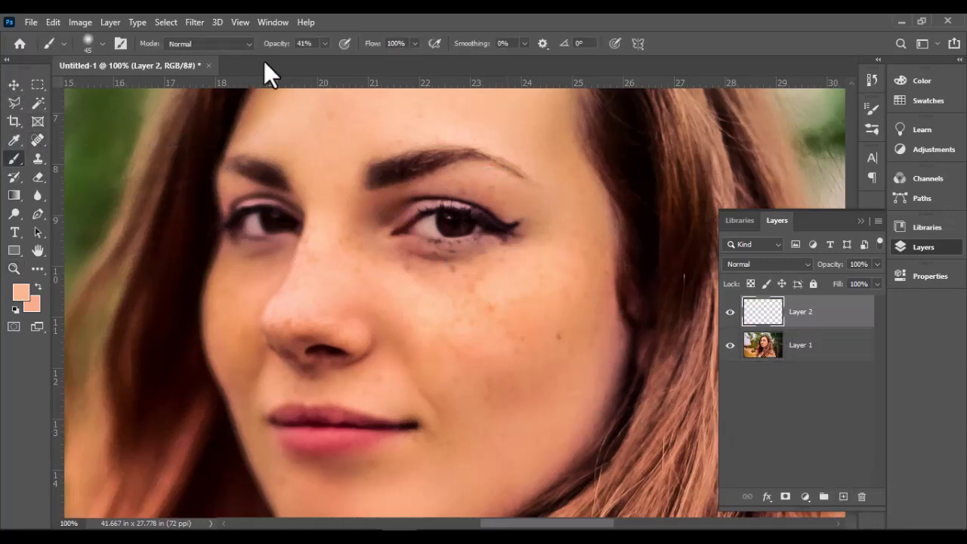
double_click(305, 43)
type("30")
key("alt")
left_click(491, 335, "alt")
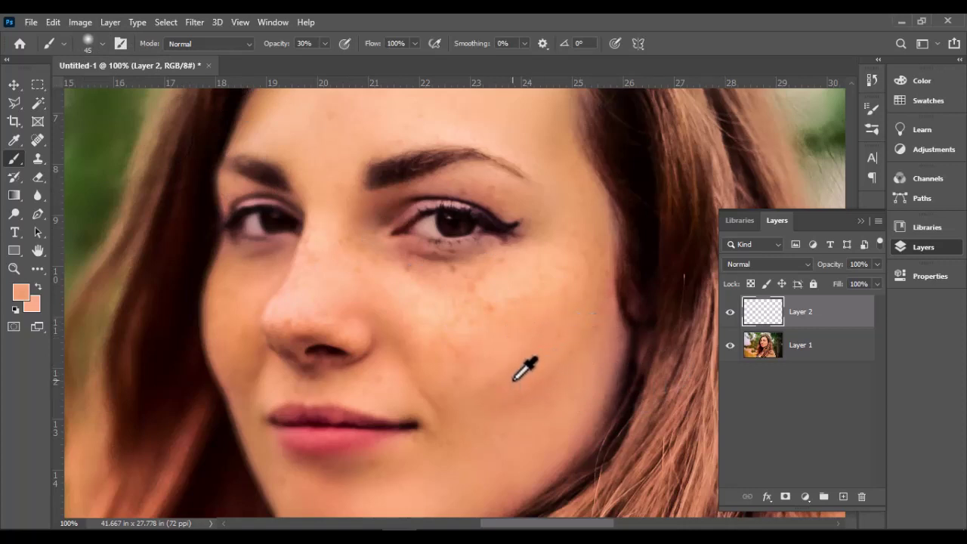
Paint freckles with a size-100 brush at 25% opacity, then shrink to size 50 and sample nose-bridge skin
key("bracketright")
key("bracketright")
key("bracketright")
key("bracketright")
key("bracketright")
key("bracketright")
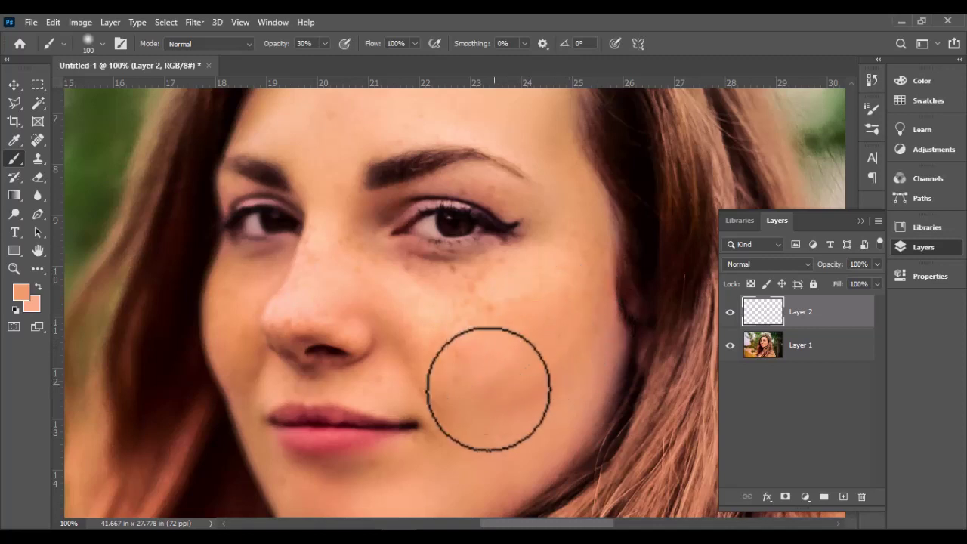
left_click(544, 315, "alt")
type("5")
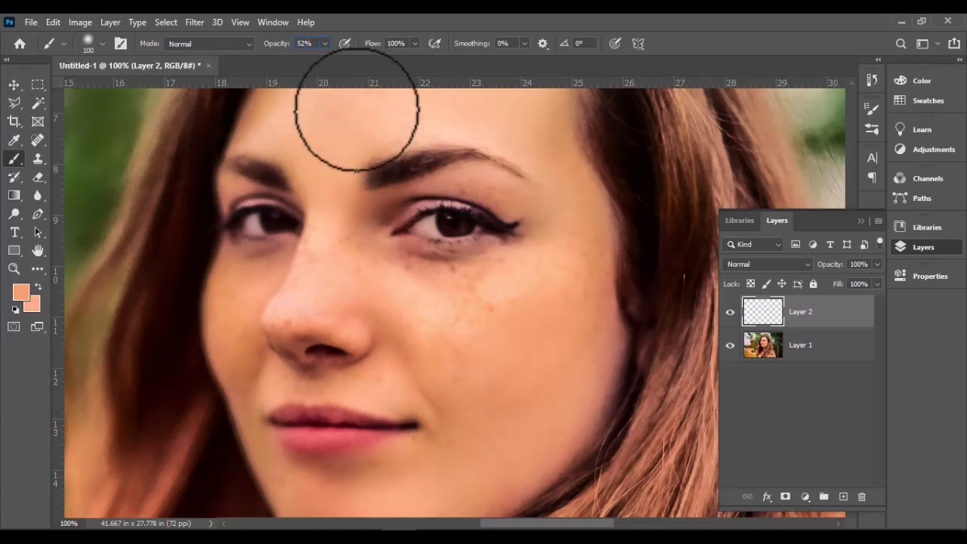
type("2")
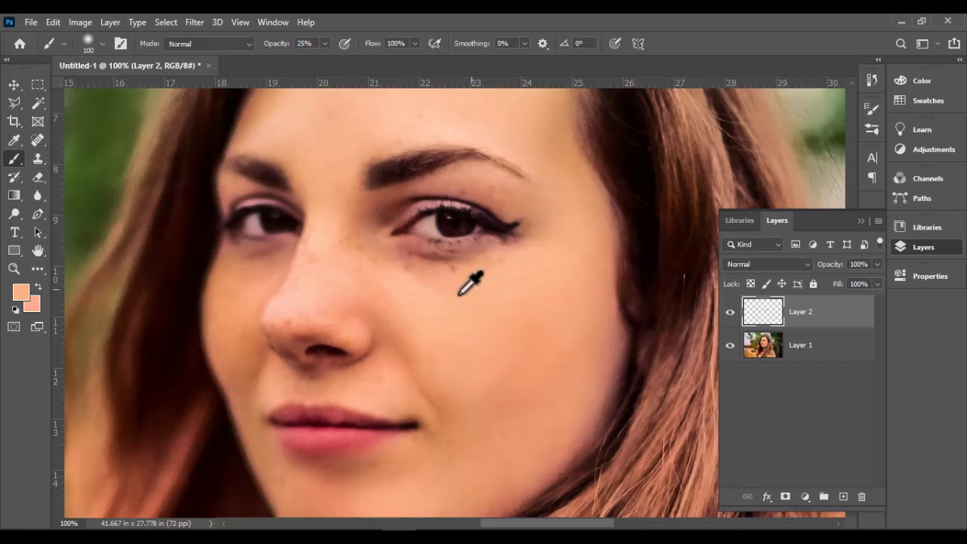
key("bracketleft")
key("bracketleft")
key("bracketleft")
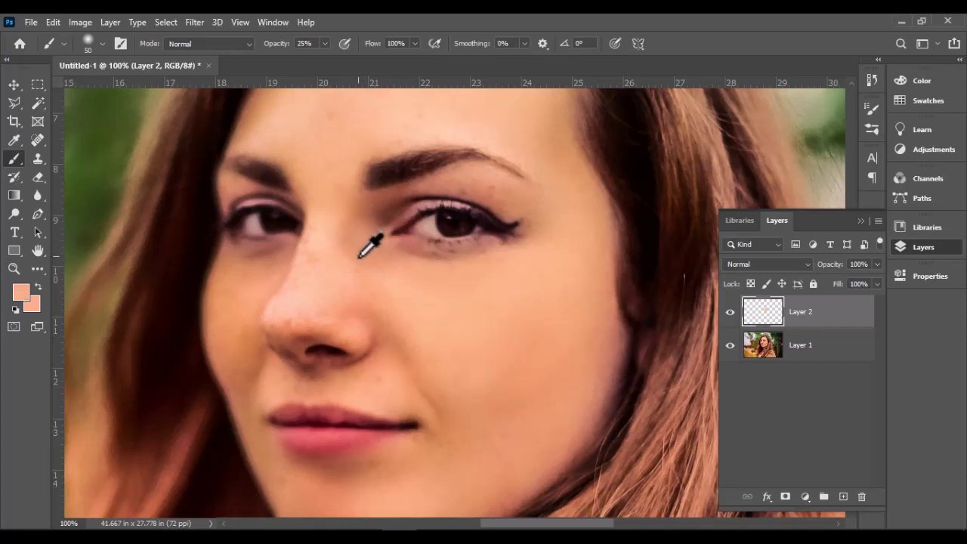
left_click(325, 227, "alt")
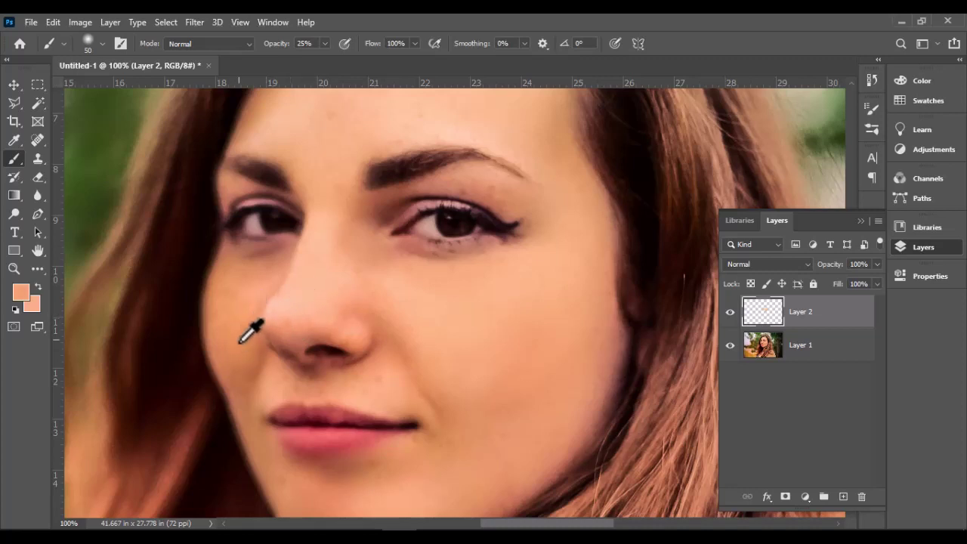
scroll(227, 370, "down", 2)
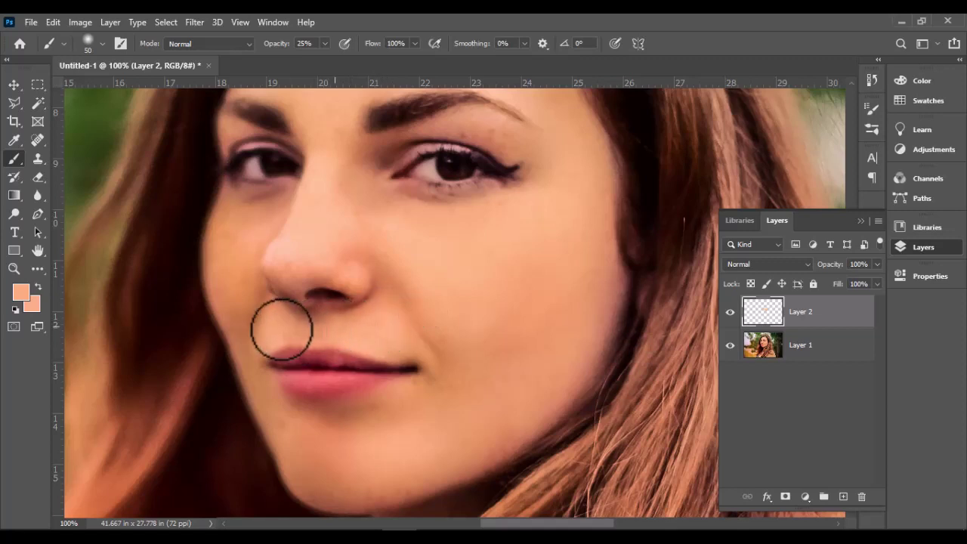
Sample skin tones at the nose and eyebrow, then paint a lighter tone over the forehead
left_click(313, 272, "alt")
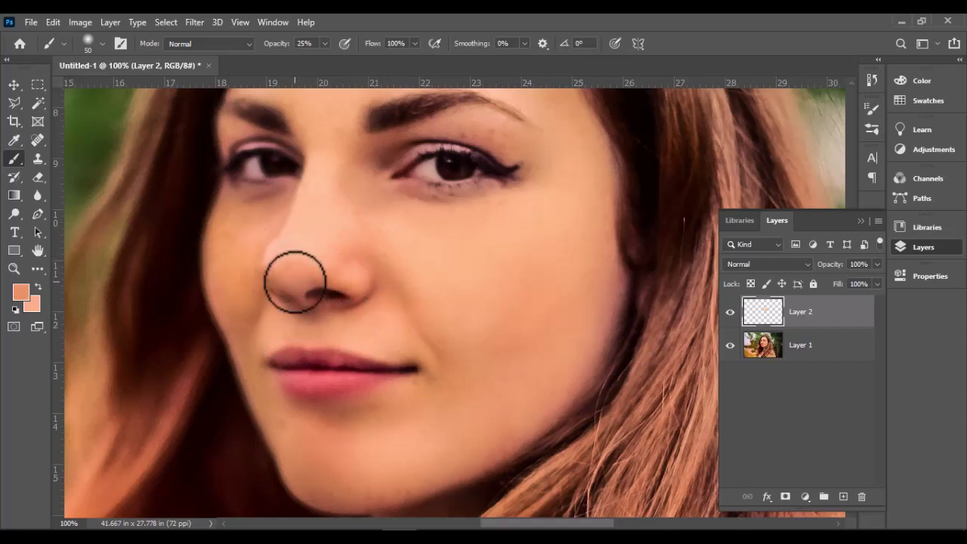
scroll(302, 281, "up", 2)
scroll(308, 284, "up", 2)
scroll(532, 247, "up", 1)
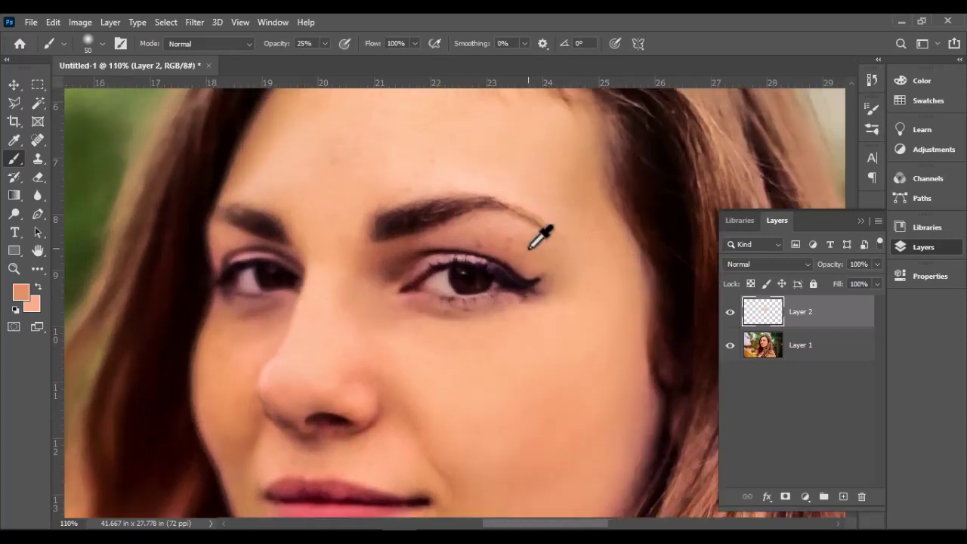
left_click(530, 246, "alt")
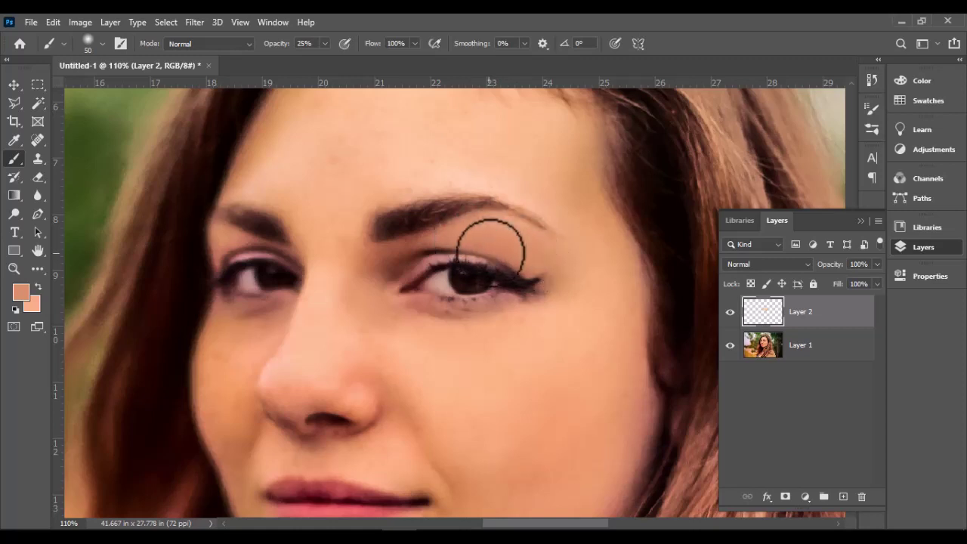
scroll(469, 246, "up", 2)
left_click(456, 216, "alt")
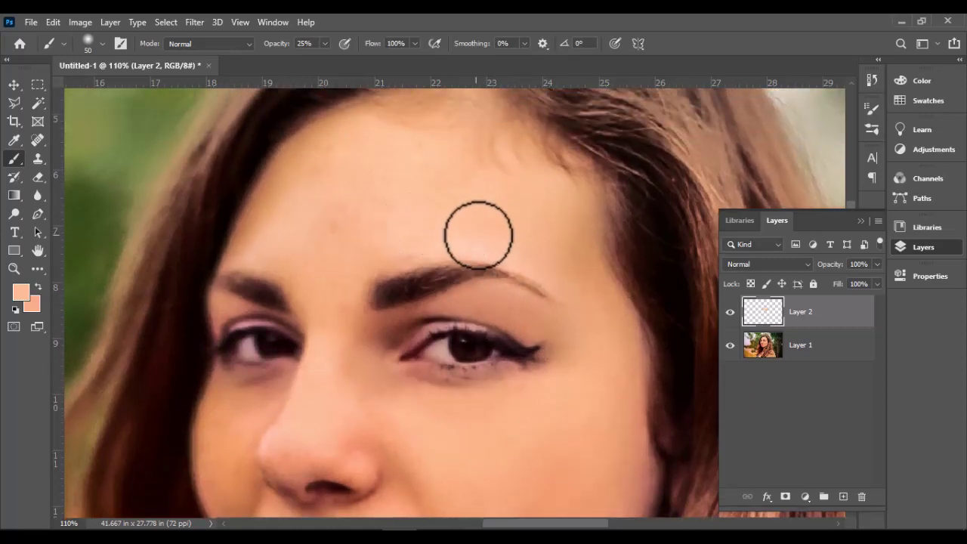
left_click_drag(478, 236, 448, 229)
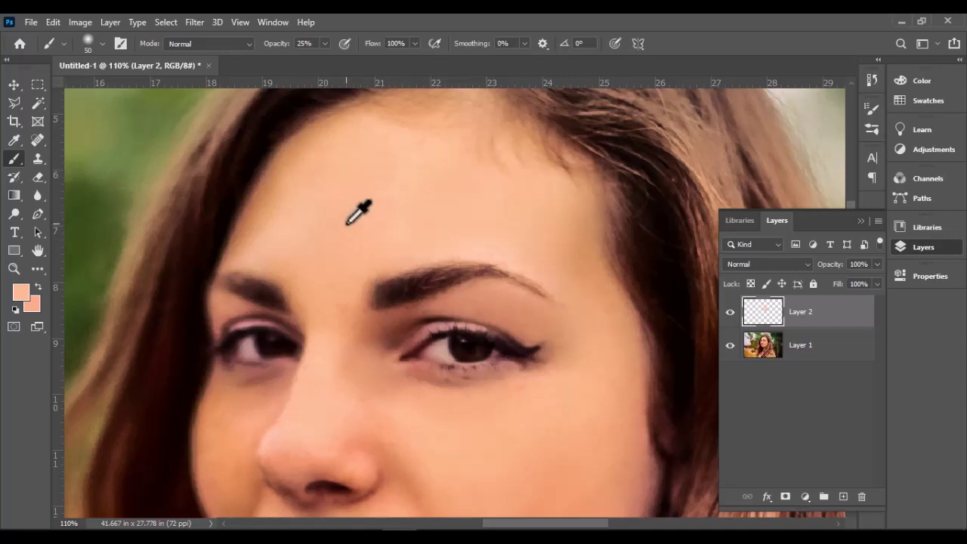
Paint soft skin tone over the cheek beside the nose, the chin and the lip corner
scroll(358, 214, "down", 2)
scroll(360, 205, "down", 2)
scroll(361, 207, "down", 2)
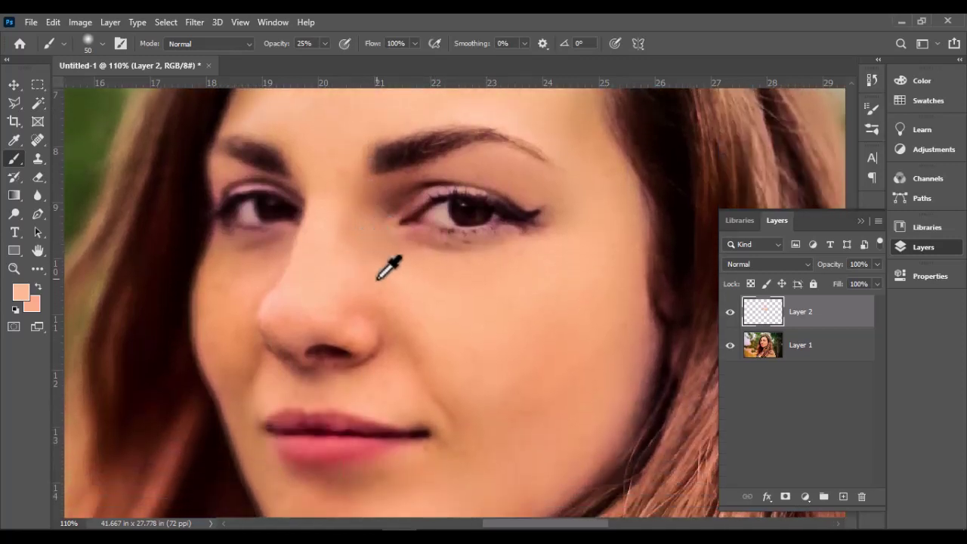
scroll(449, 289, "down", 2)
scroll(469, 261, "down", 1)
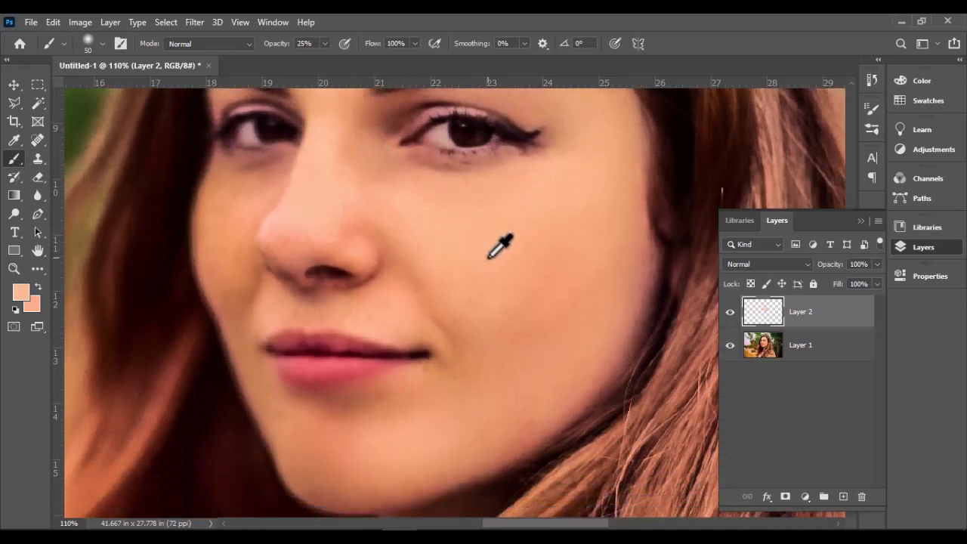
scroll(492, 270, "down", 1)
scroll(476, 284, "down", 1)
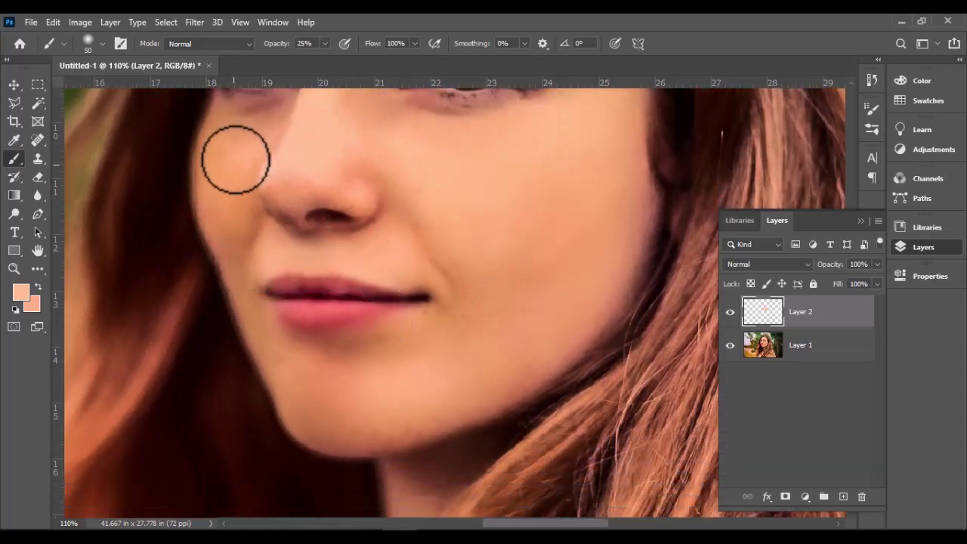
mouse_move(235, 159)
left_mouse_down()
mouse_move(232, 188)
mouse_move(226, 155)
mouse_move(237, 152)
mouse_move(217, 172)
mouse_move(255, 302)
left_mouse_up()
scroll(531, 298, "down", 1)
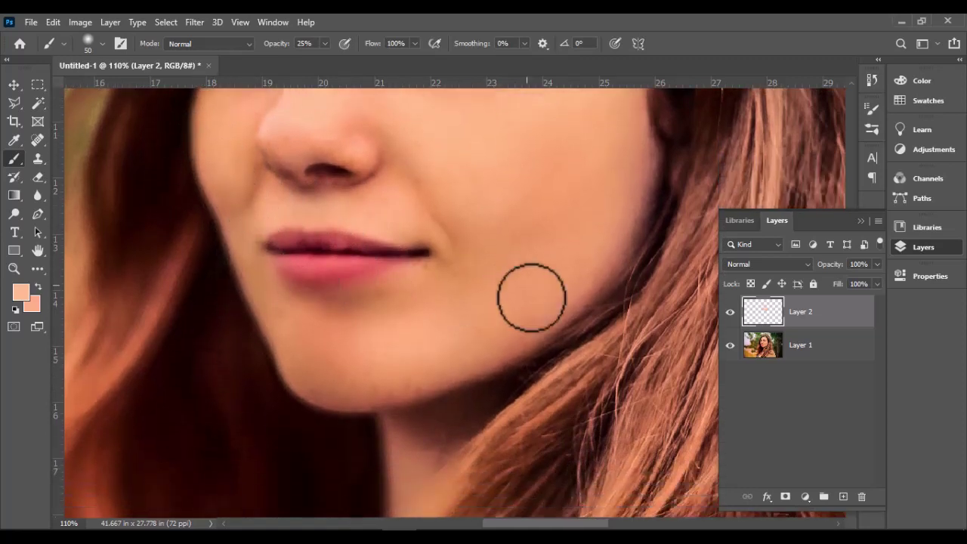
scroll(522, 317, "down", 1)
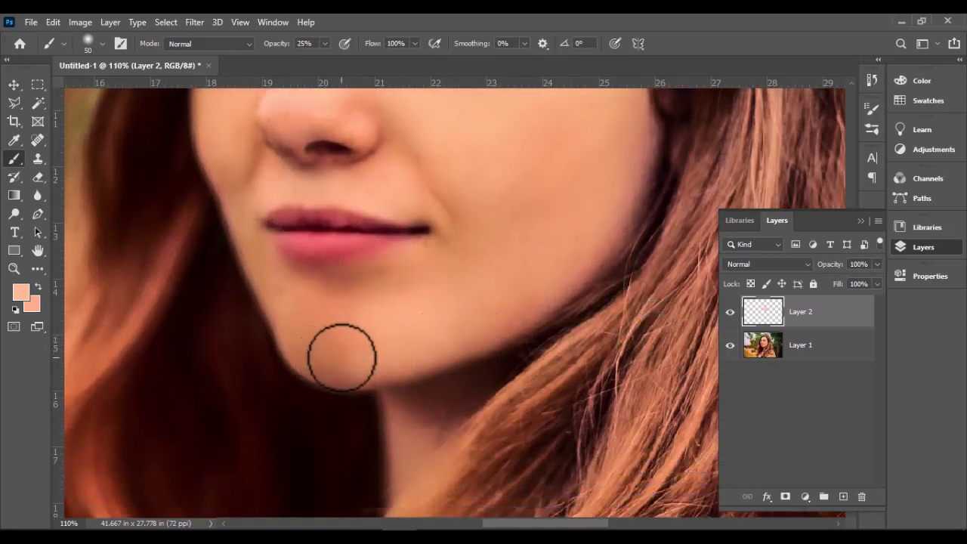
mouse_move(342, 357)
left_mouse_down()
mouse_move(320, 356)
mouse_move(292, 307)
left_mouse_up()
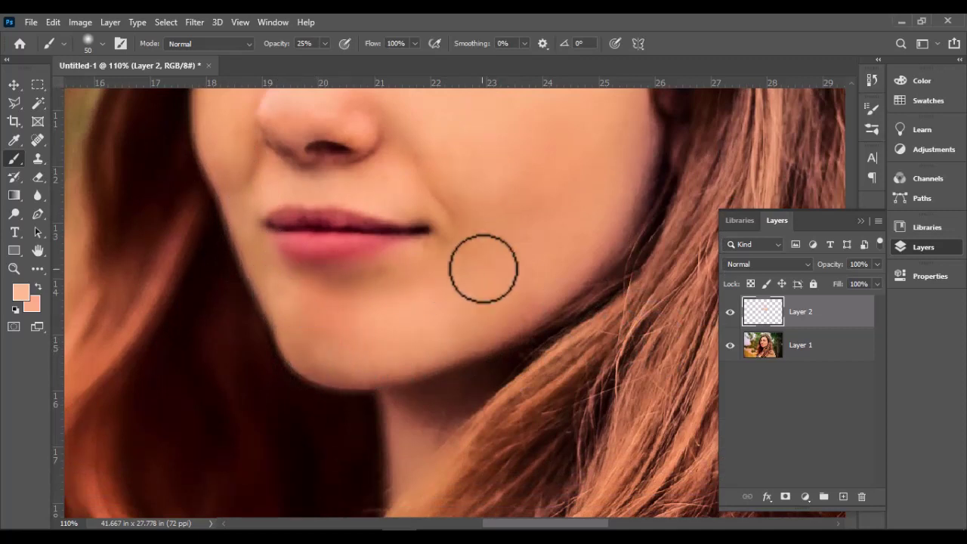
left_click_drag(432, 254, 443, 254)
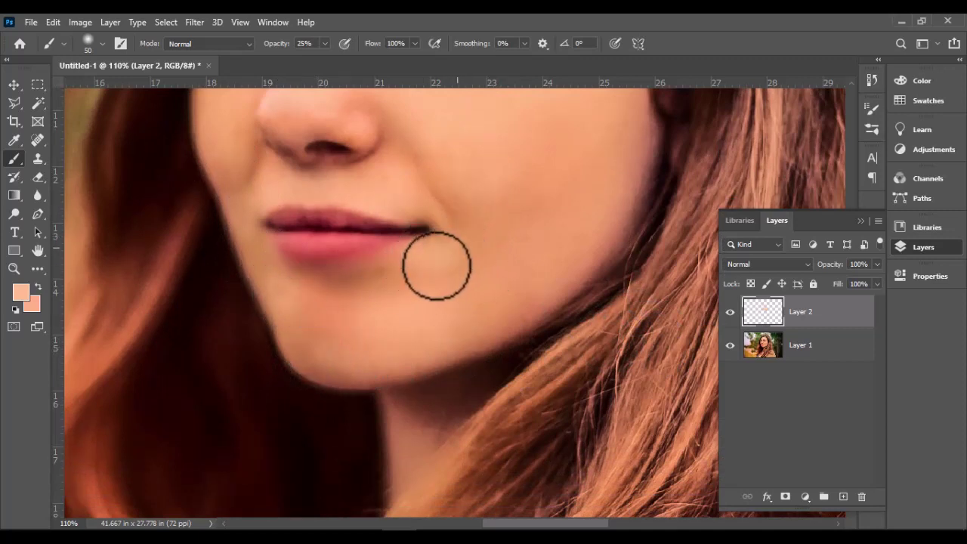
Sample a lighter peach tone from the cheek for further painting
key("alt")
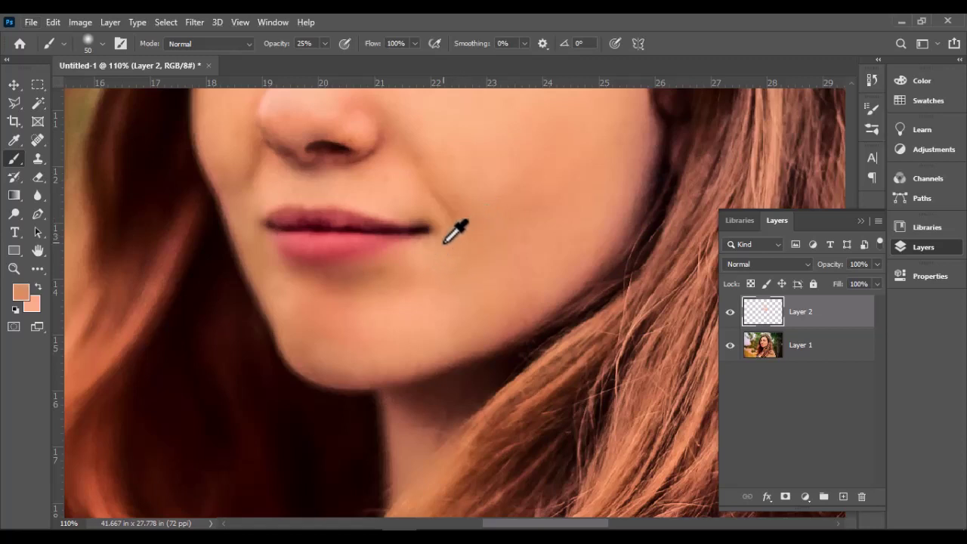
scroll(582, 212, "up", 3)
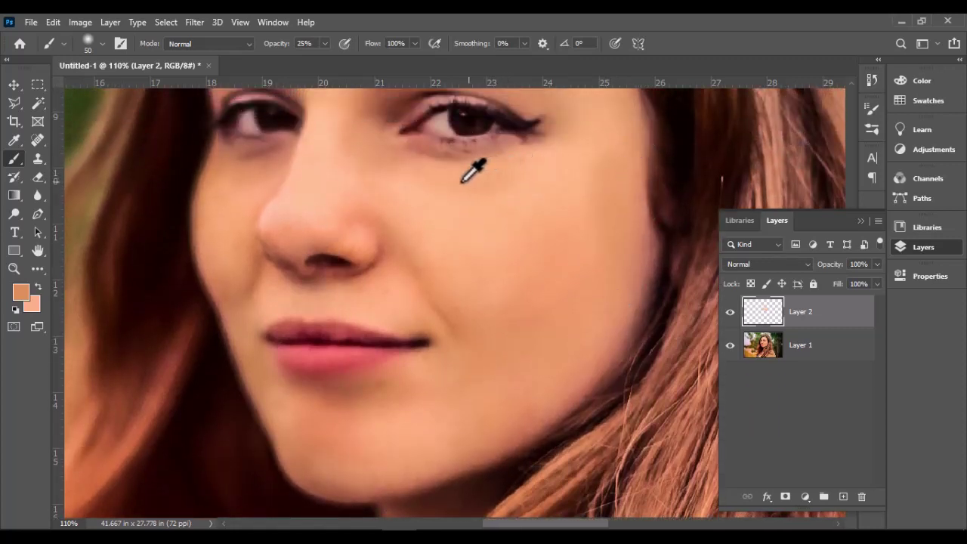
left_click(503, 189, "alt")
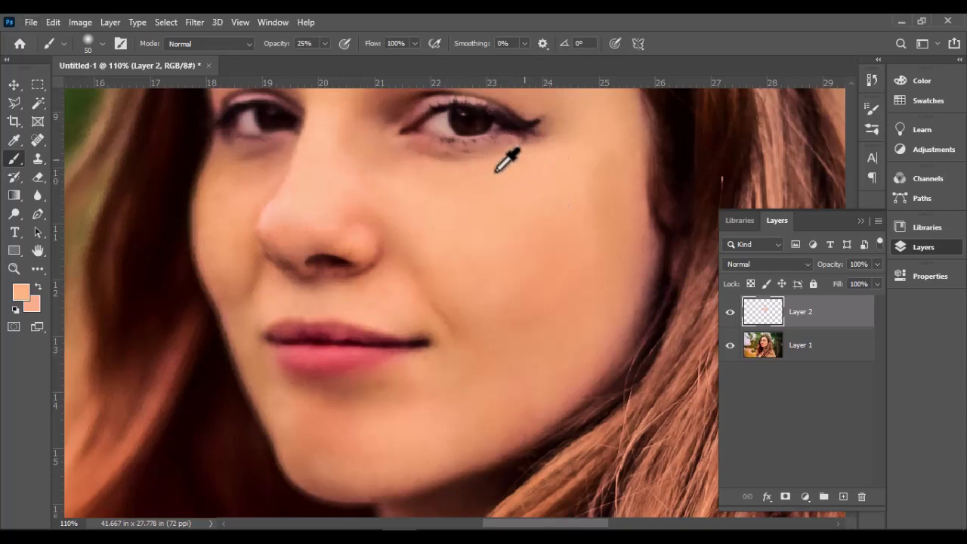
scroll(385, 189, "up", 3)
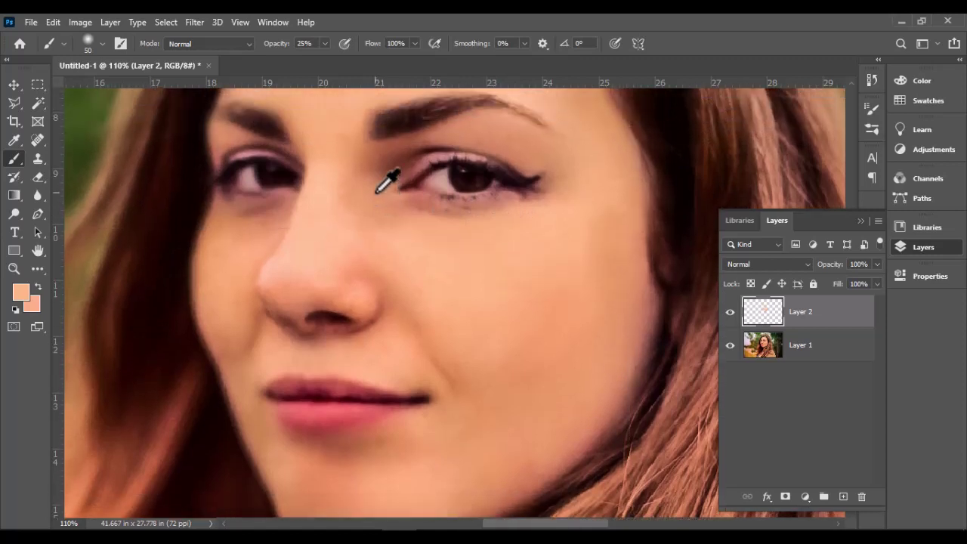
scroll(374, 204, "up", 2)
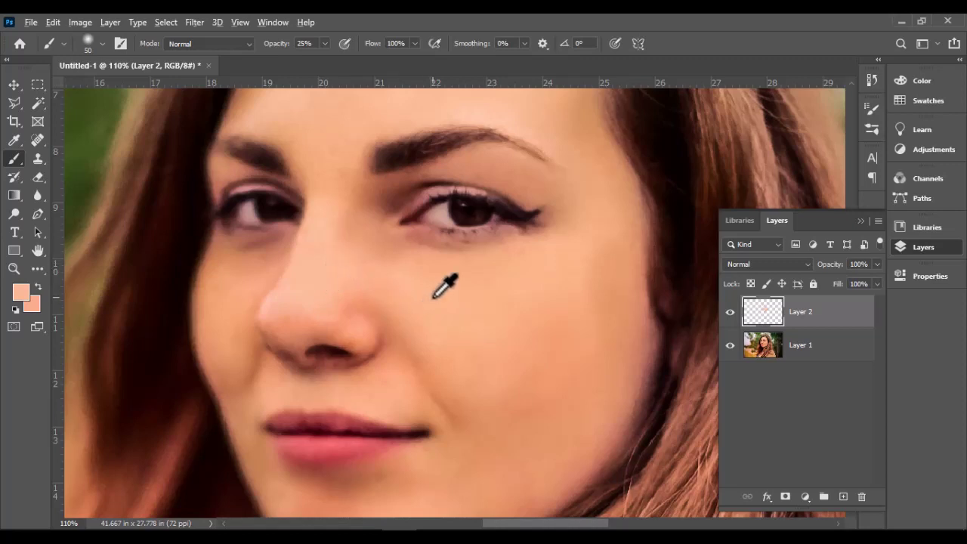
scroll(574, 245, "up", 2)
scroll(569, 251, "up", 2)
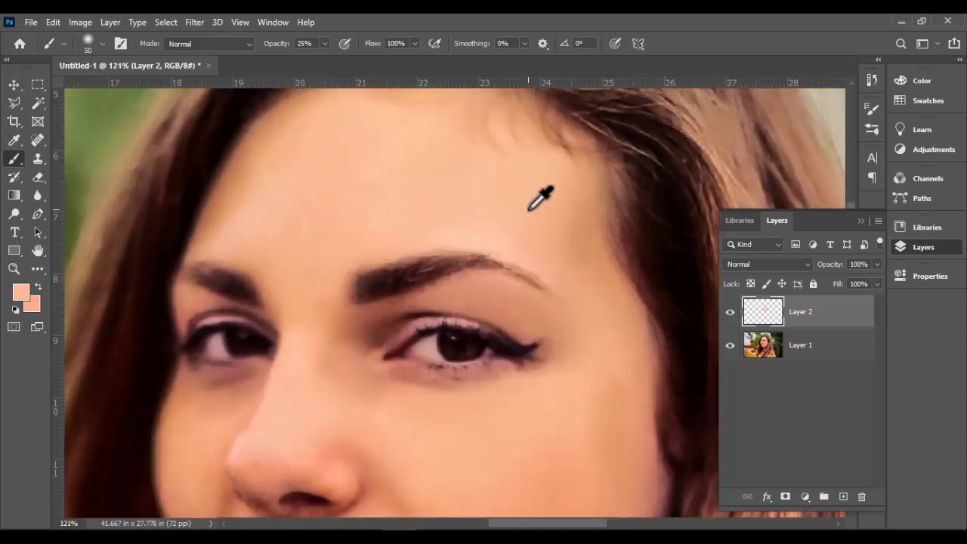
scroll(524, 211, "down", 1)
scroll(526, 212, "down", 2)
scroll(525, 212, "down", 2)
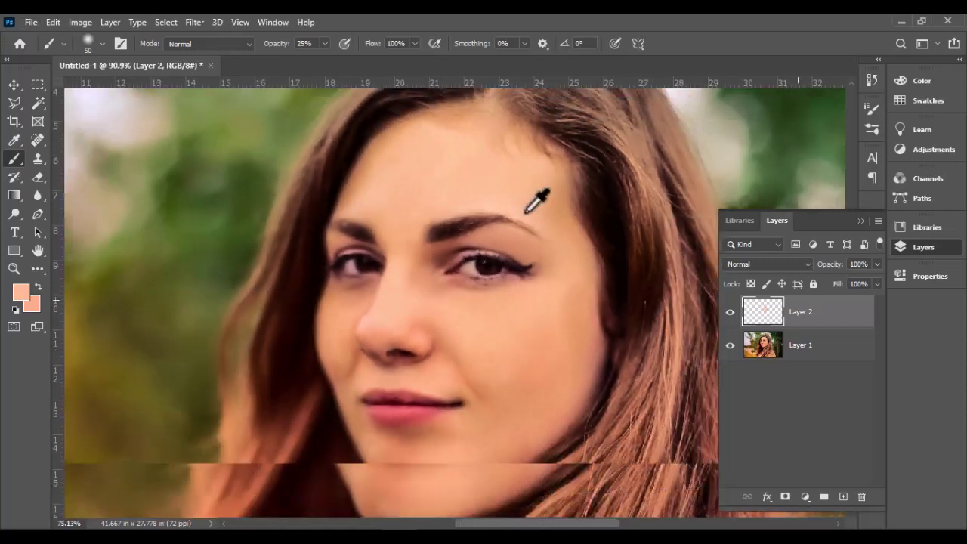
scroll(526, 213, "down", 2)
scroll(527, 211, "down", 1)
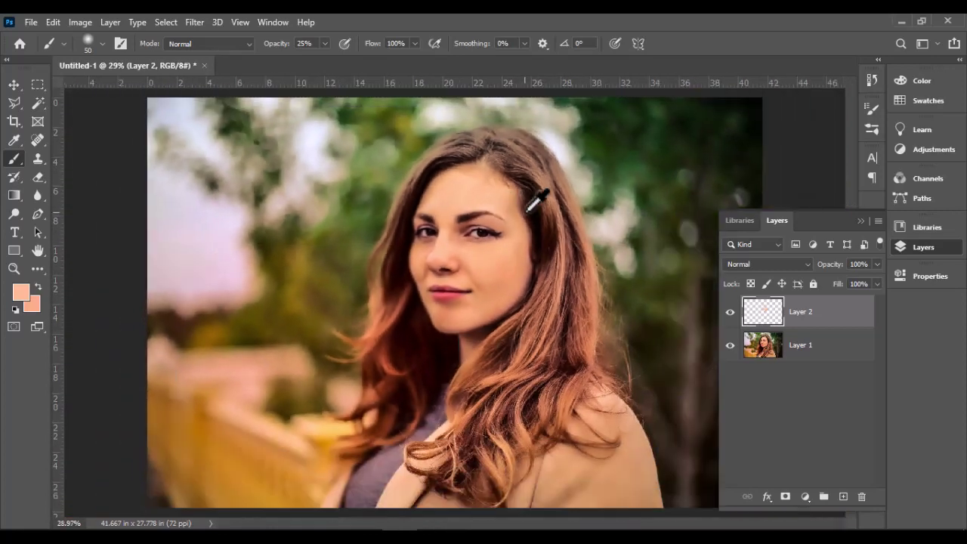
scroll(454, 312, "up", 2)
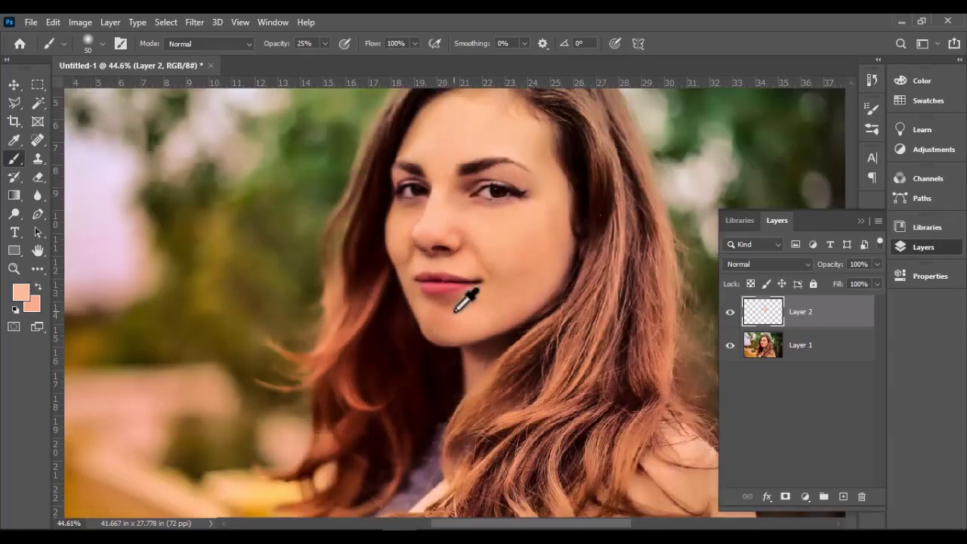
left_click(729, 313)
left_click(729, 313)
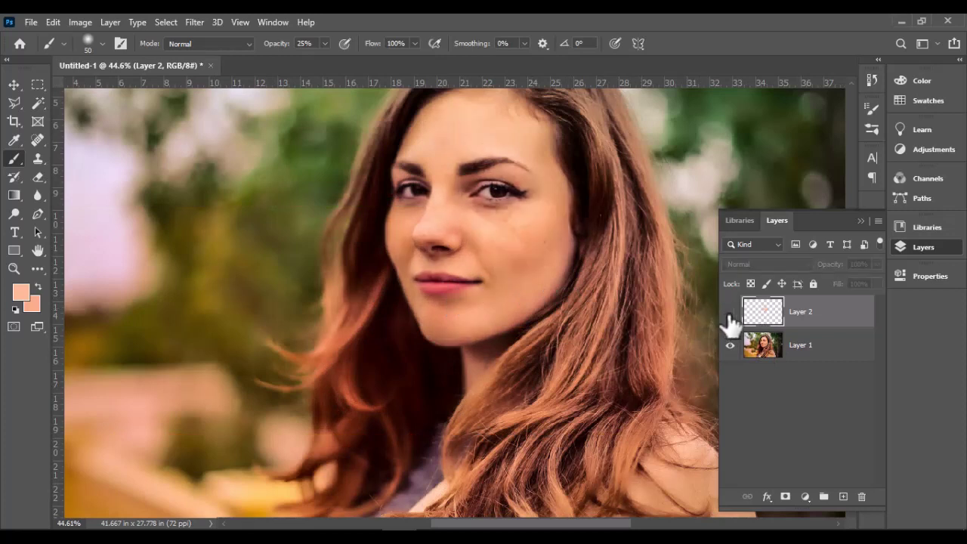
left_click(730, 313)
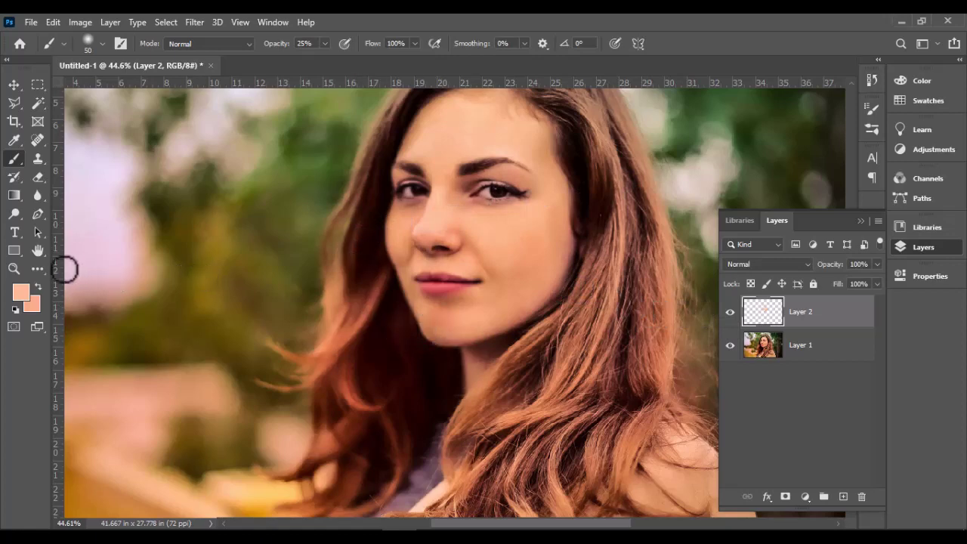
left_click(16, 263)
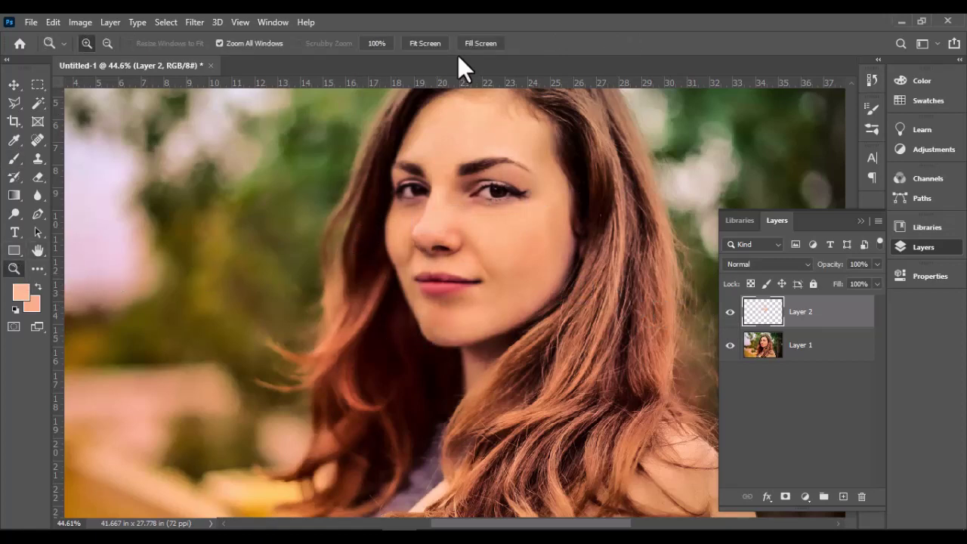
Fit the retouched portrait to the window, then zoom in slightly to review the skin
left_click(416, 48)
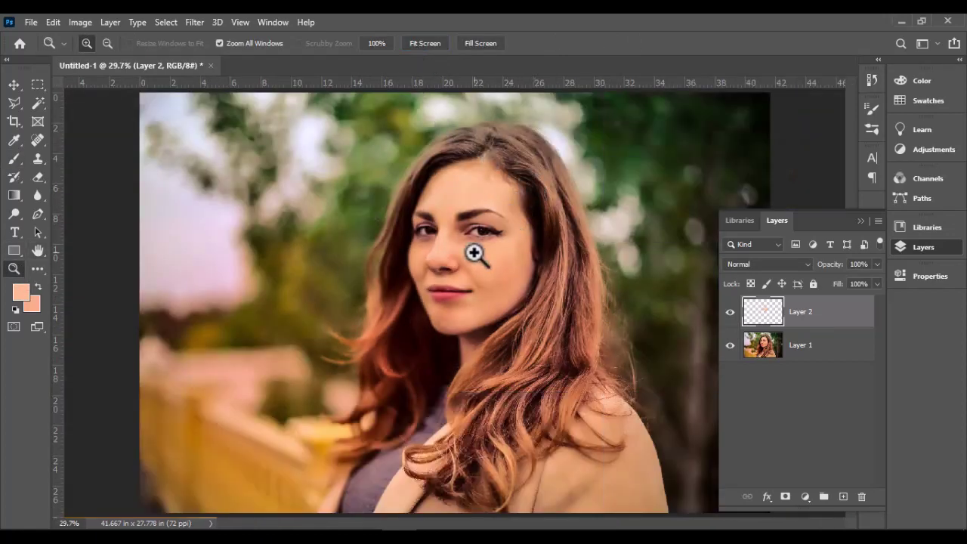
left_click(503, 320)
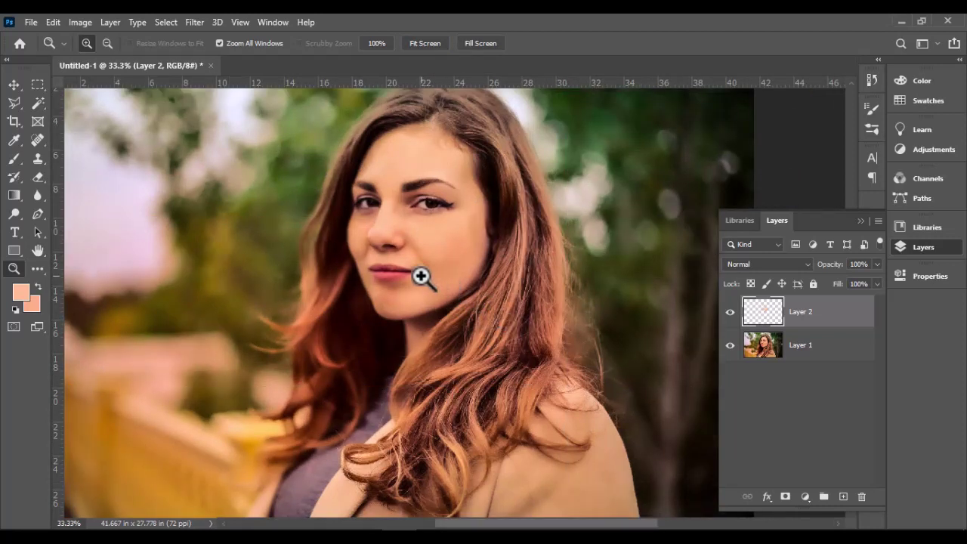